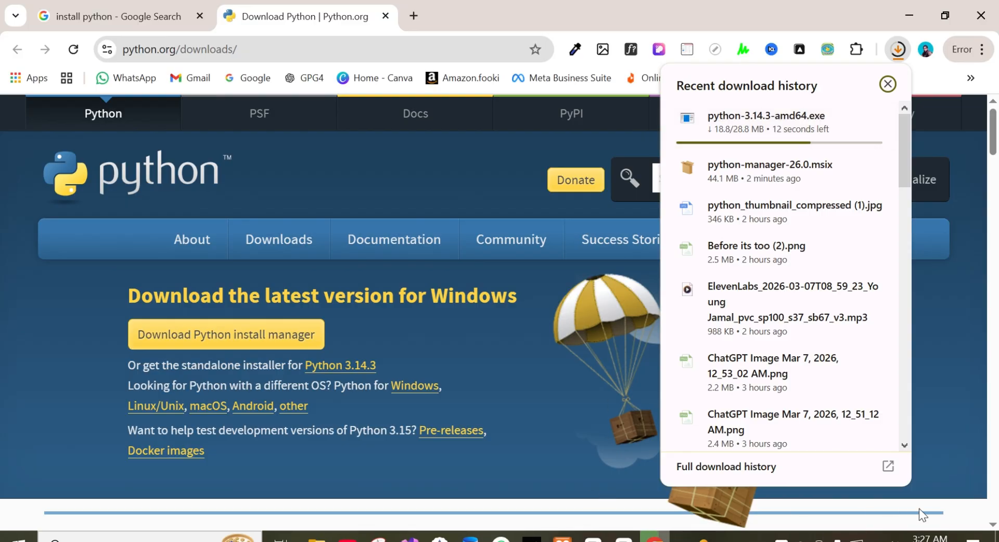
# Step: Show the finished python-3.14.3-amd64.exe download in its folder, launch the installer and minimize the open windows
pyautogui.click(964, 515)
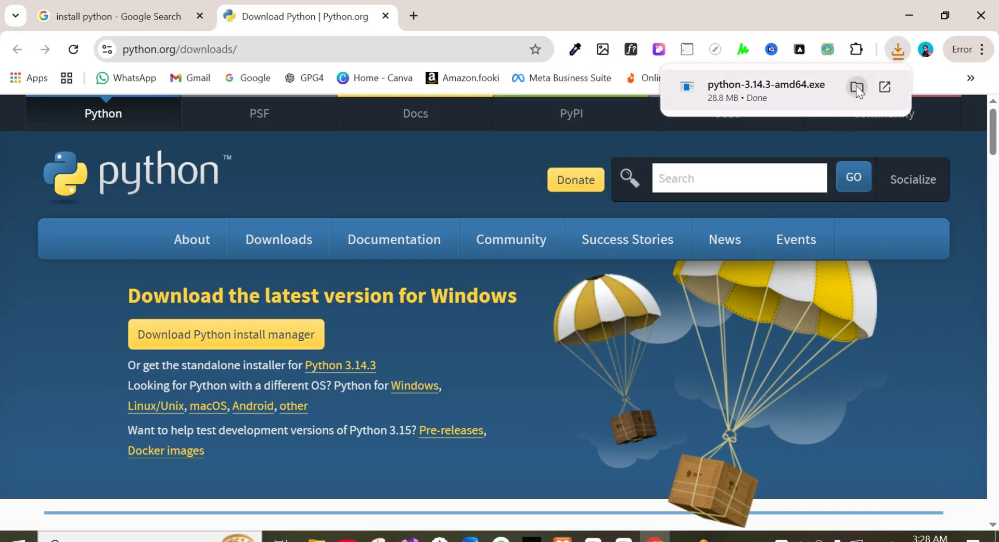
pyautogui.click(856, 86)
pyautogui.click(662, 31)
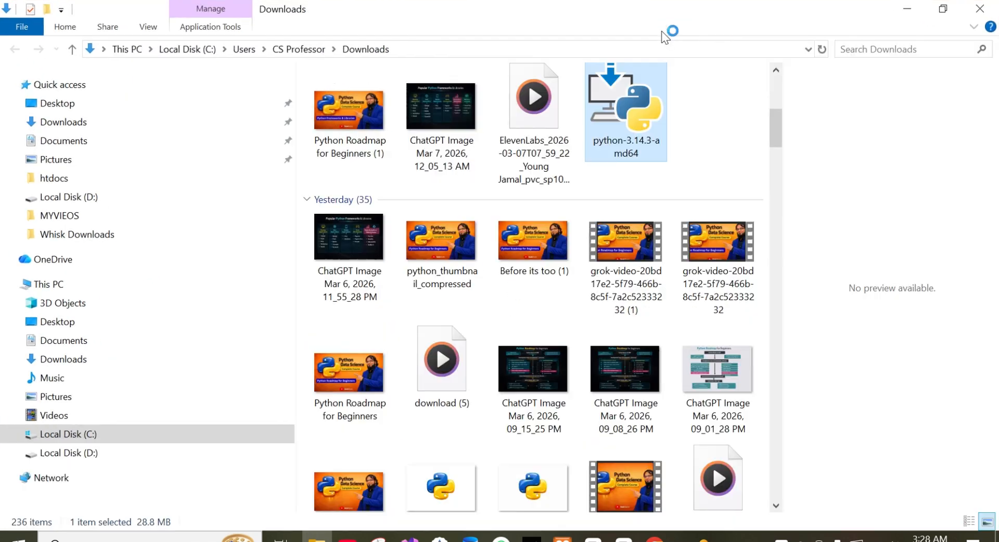
pyautogui.doubleClick(619, 118)
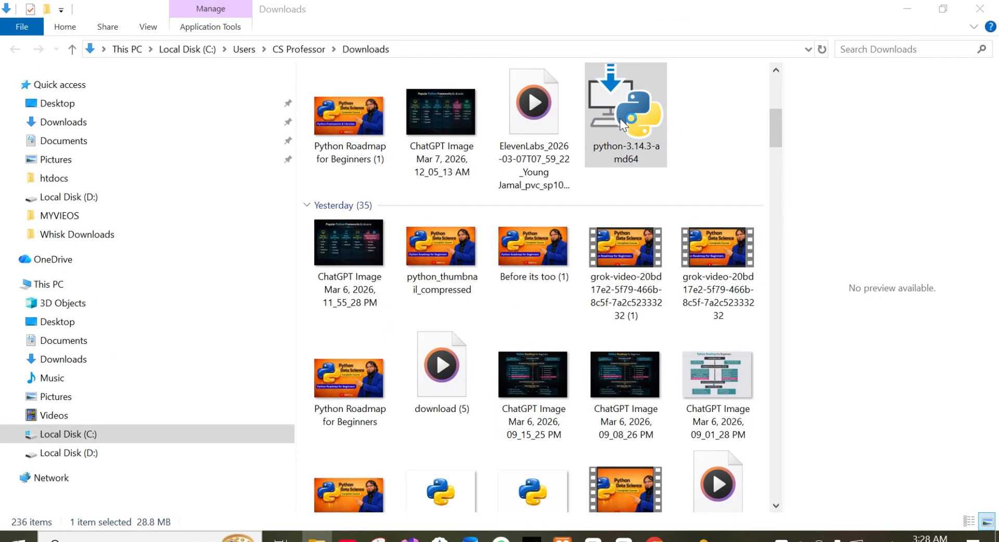
pyautogui.click(907, 9)
pyautogui.click(906, 8)
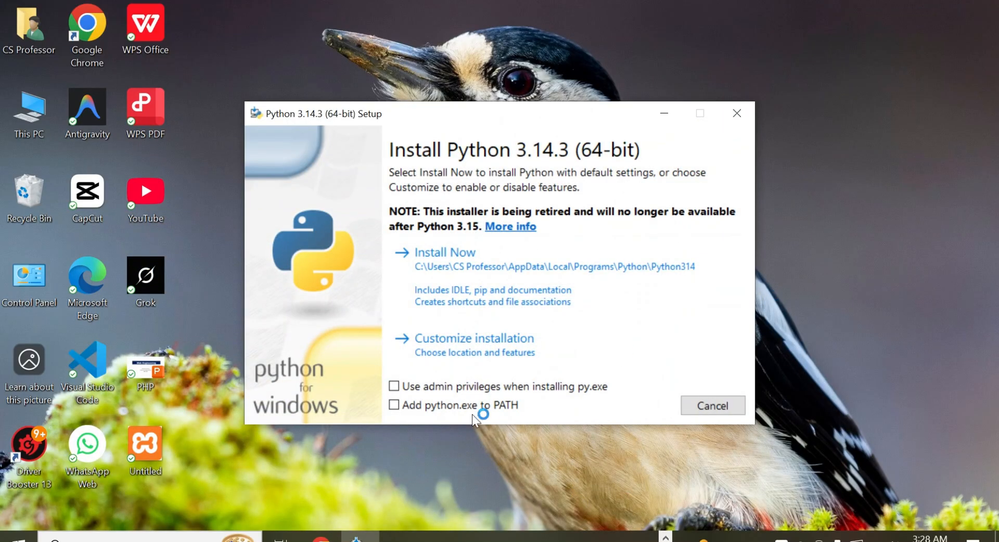
# Step: Install Python 3.14.3 with default settings, adding python.exe to PATH and using admin privileges, and close the setup
pyautogui.click(394, 406)
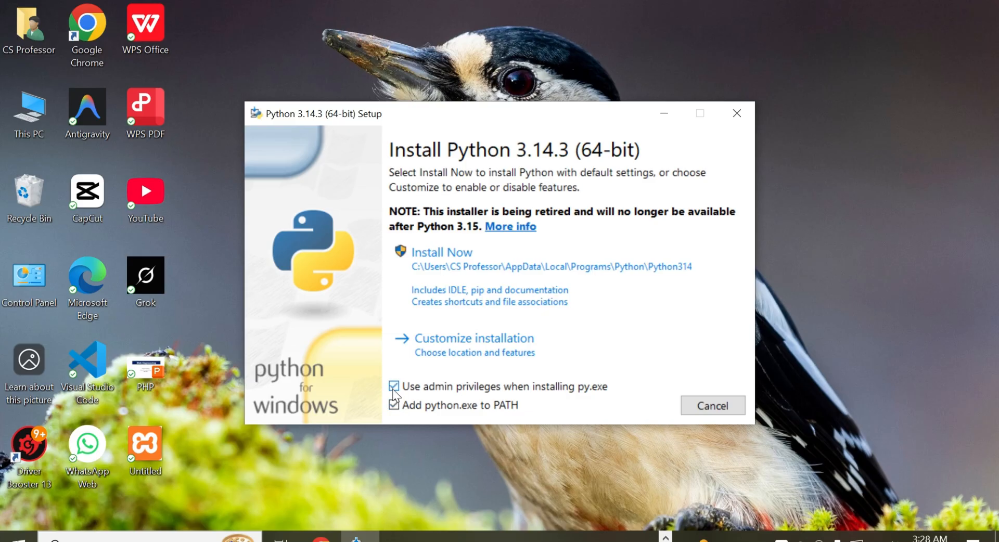
pyautogui.click(451, 255)
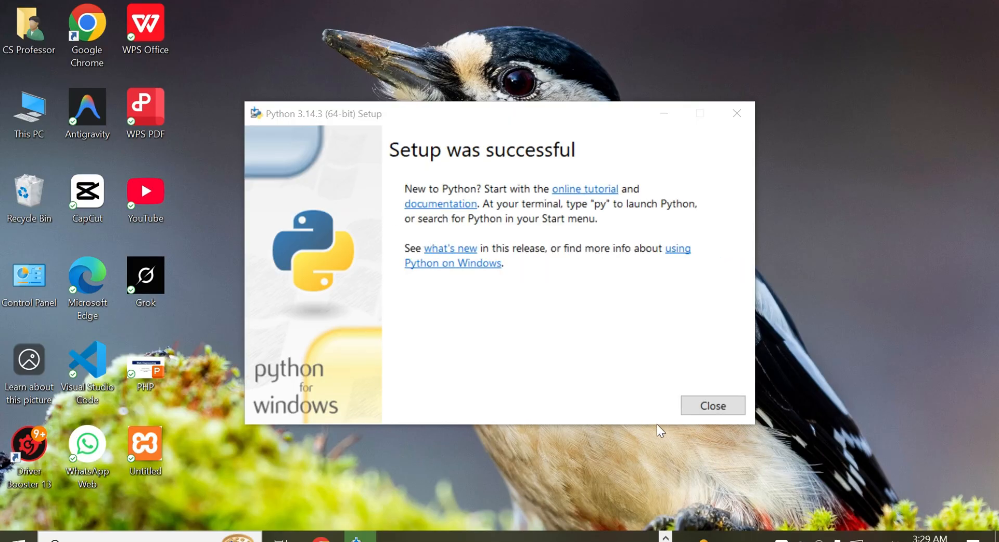
pyautogui.click(710, 408)
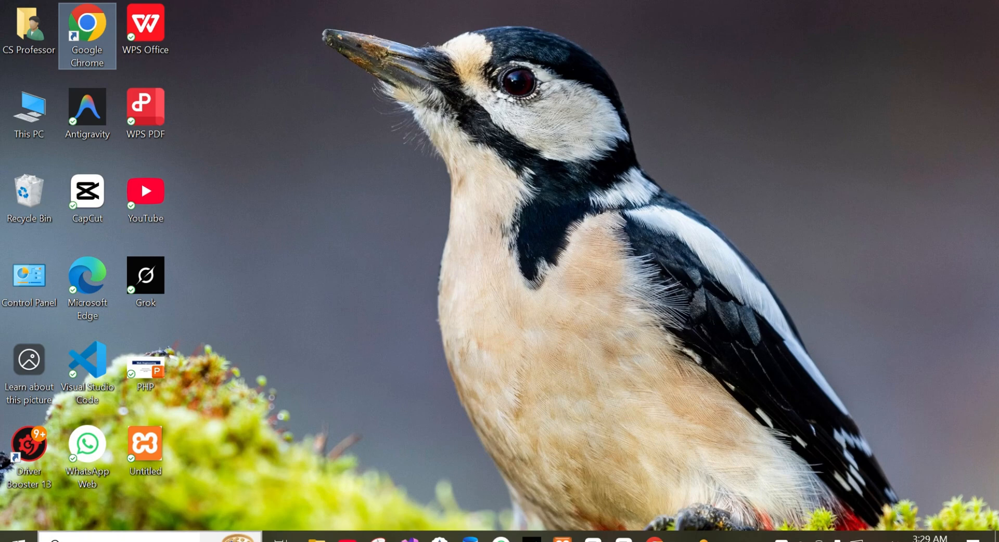
# Step: Check the Python installation by running python in Command Prompt, and close the window
pyautogui.click(229, 537)
pyautogui.write('c')
pyautogui.press('Return')
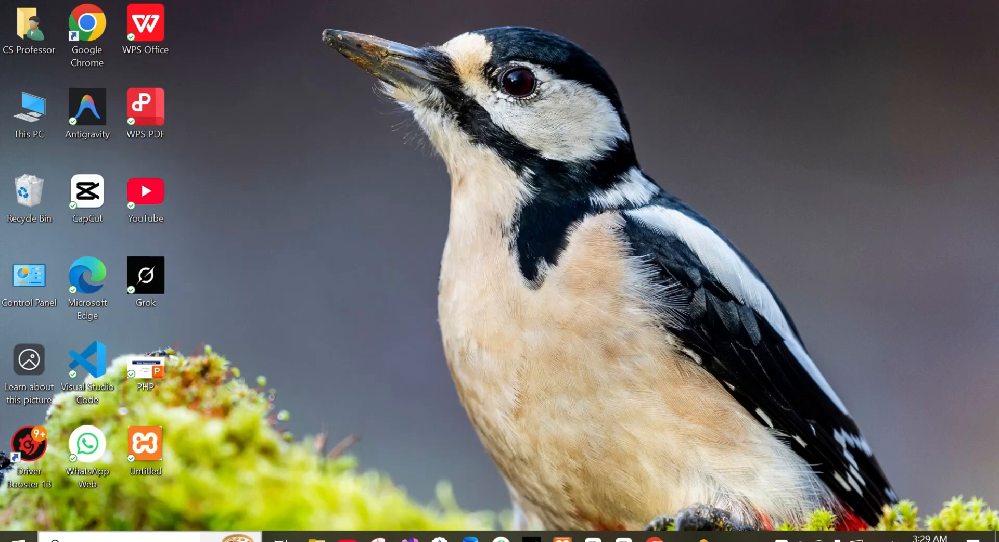
pyautogui.write('python')
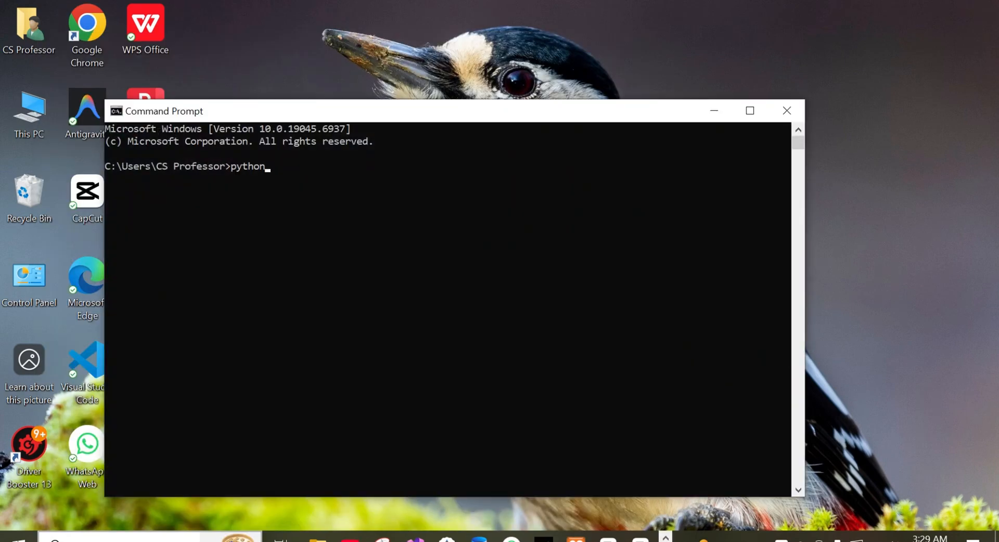
pyautogui.press('Return')
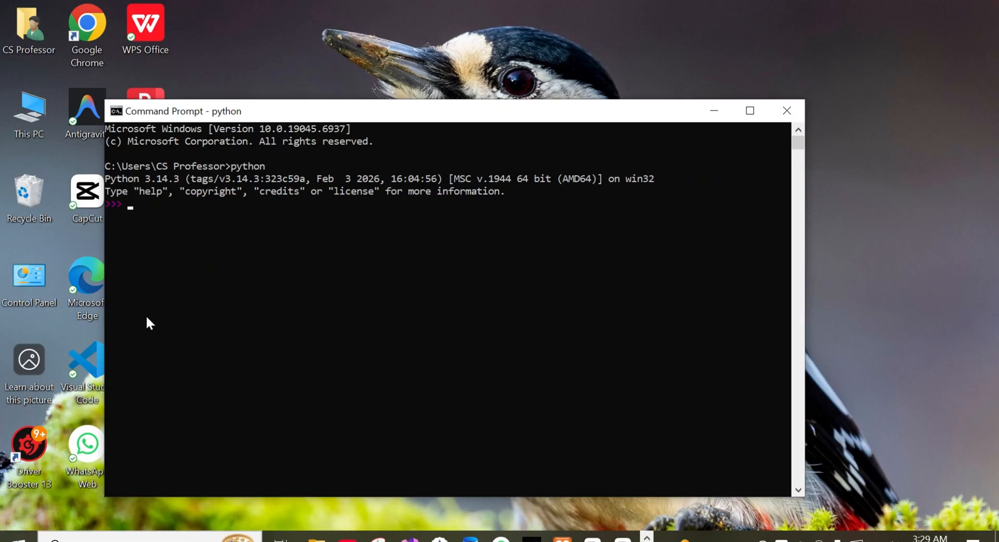
pyautogui.click(749, 111)
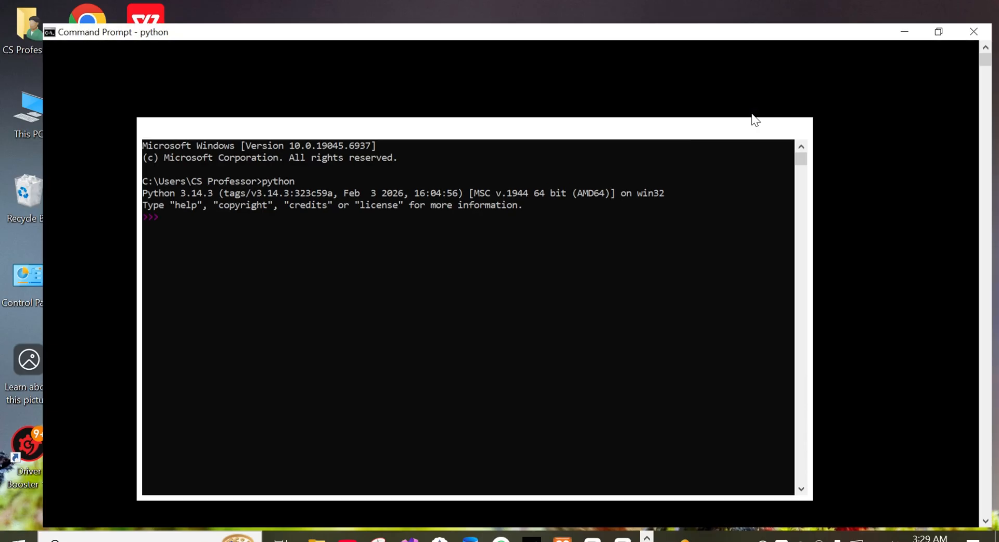
pyautogui.moveTo(1, 73); pyautogui.dragTo(240, 77)
pyautogui.click(980, 8)
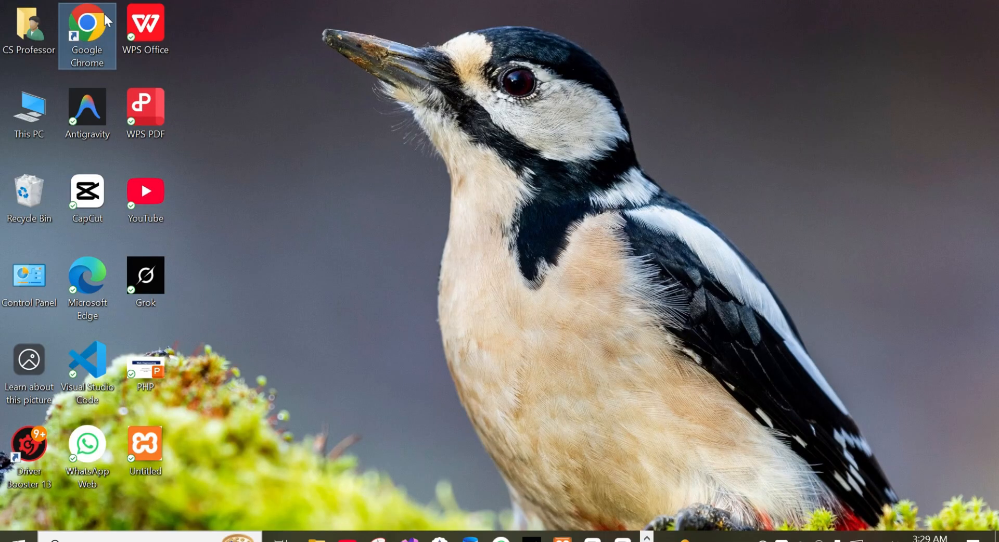
# Step: In Google Chrome, search for "install anaconda windows" and open the Download Anaconda Distribution result
pyautogui.doubleClick(86, 23)
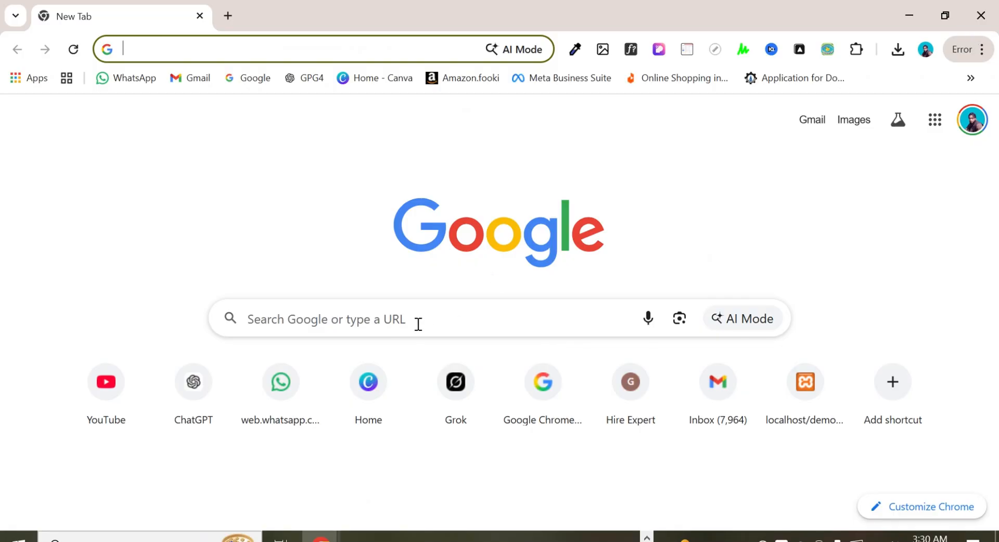
pyautogui.click(417, 323)
pyautogui.write('install ana')
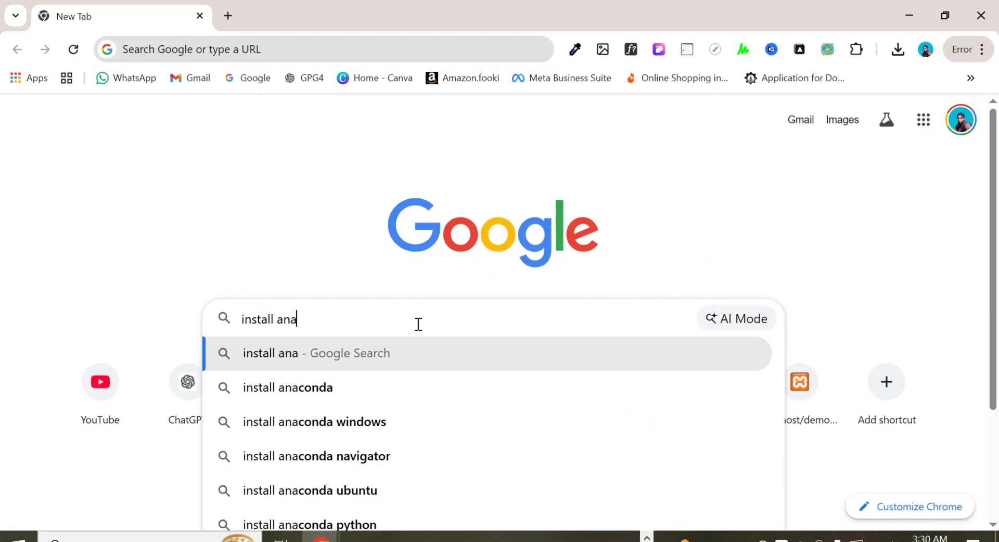
pyautogui.click(370, 423)
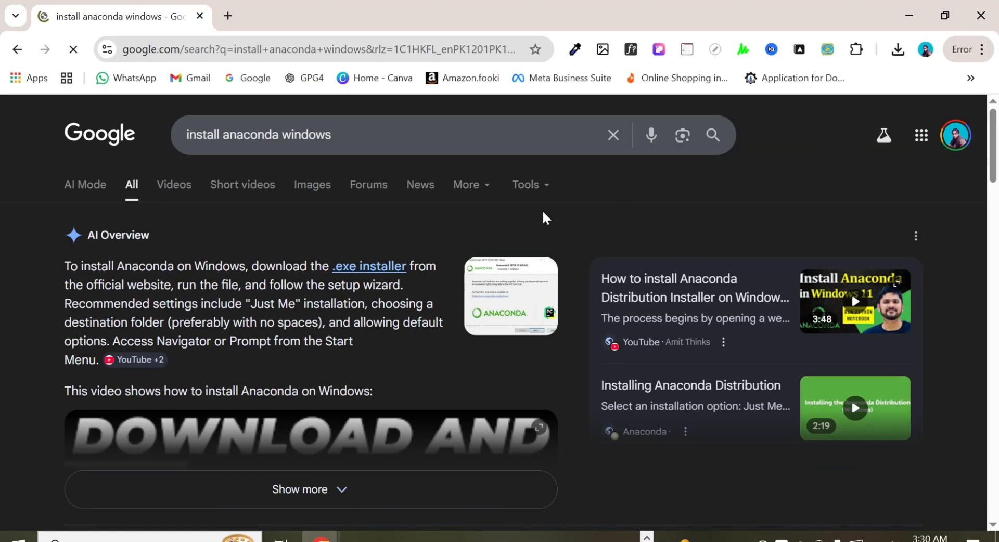
pyautogui.moveTo(996, 153); pyautogui.dragTo(997, 213)
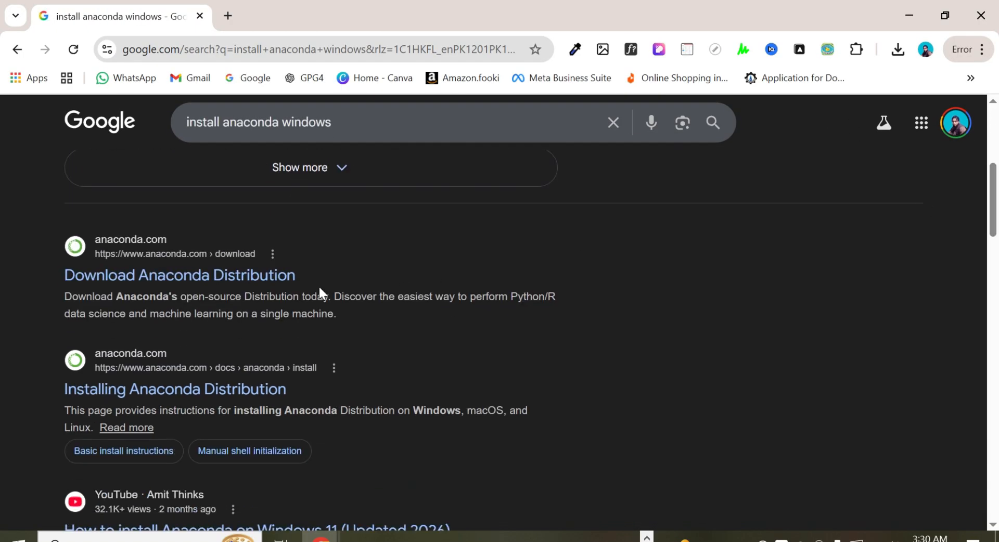
pyautogui.click(265, 282)
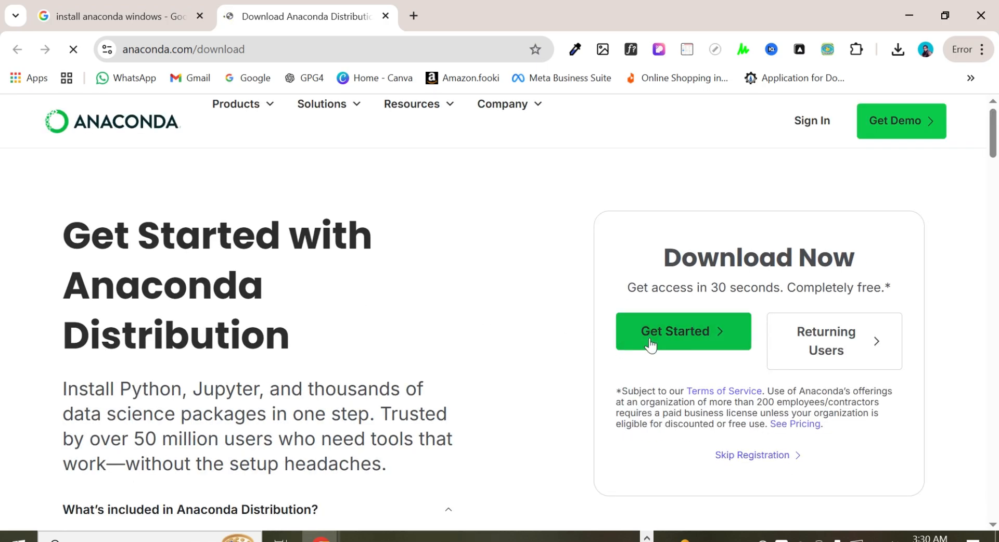
# Step: Get started with Anaconda by signing up with the existing Google account and approving its access
pyautogui.click(675, 334)
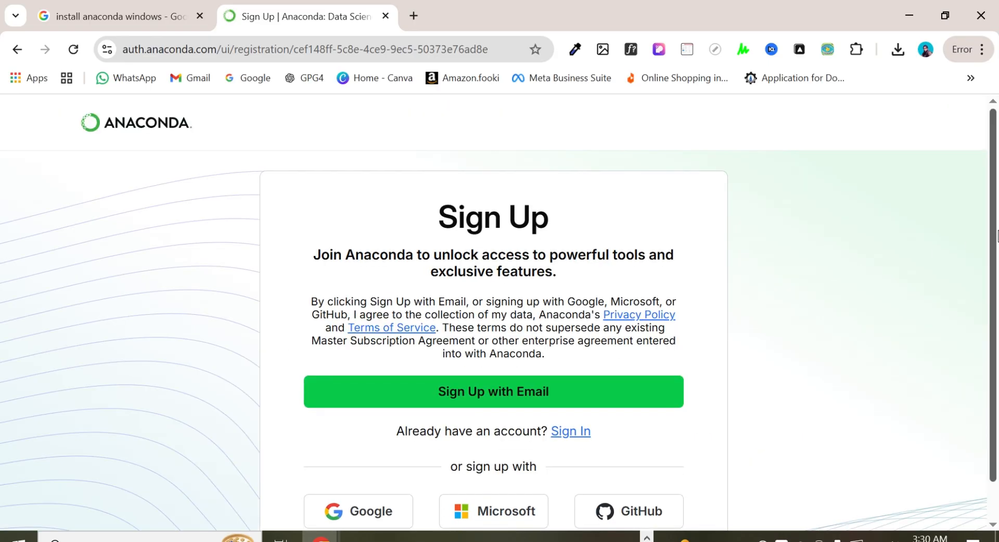
pyautogui.moveTo(992, 235); pyautogui.dragTo(993, 278)
pyautogui.click(372, 482)
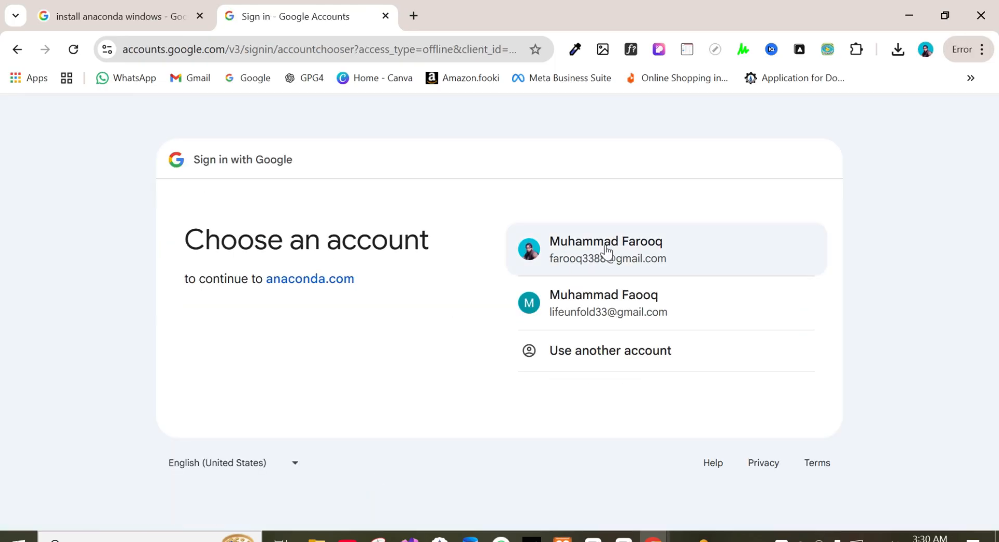
pyautogui.click(607, 251)
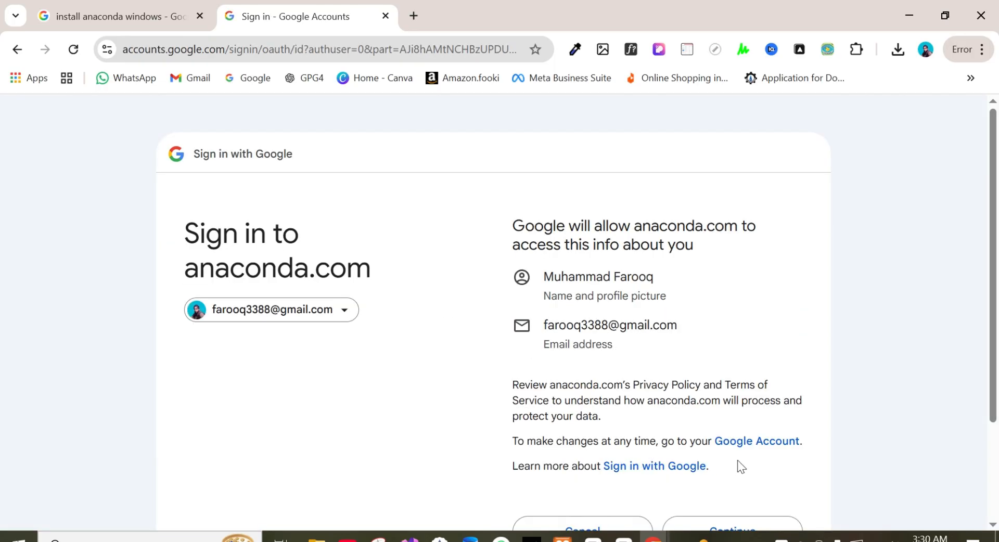
pyautogui.scroll(-2, 741, 466)
pyautogui.click(735, 418)
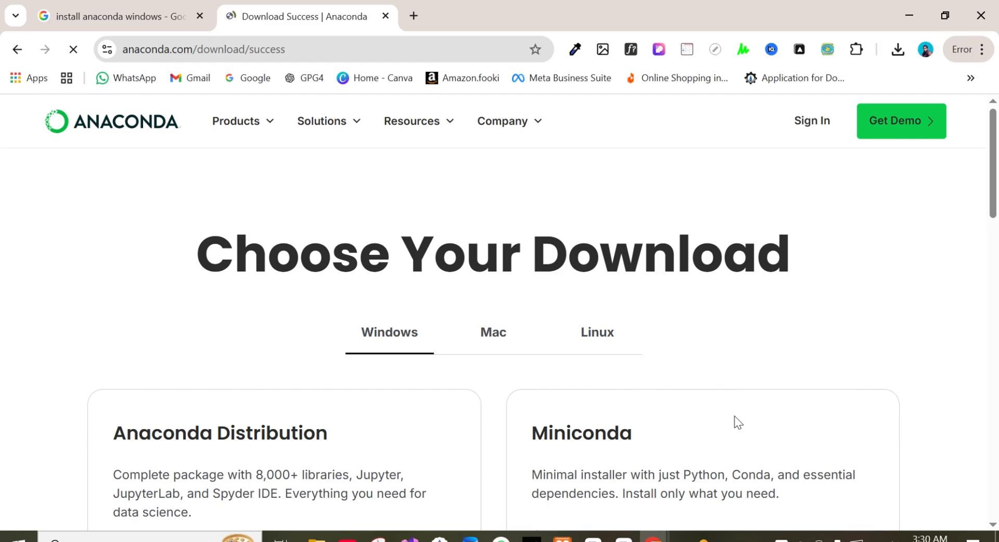
# Step: Download the Windows 64-Bit Graphical Installer of Anaconda Distribution and allow the blocked unverified file
pyautogui.click(570, 475)
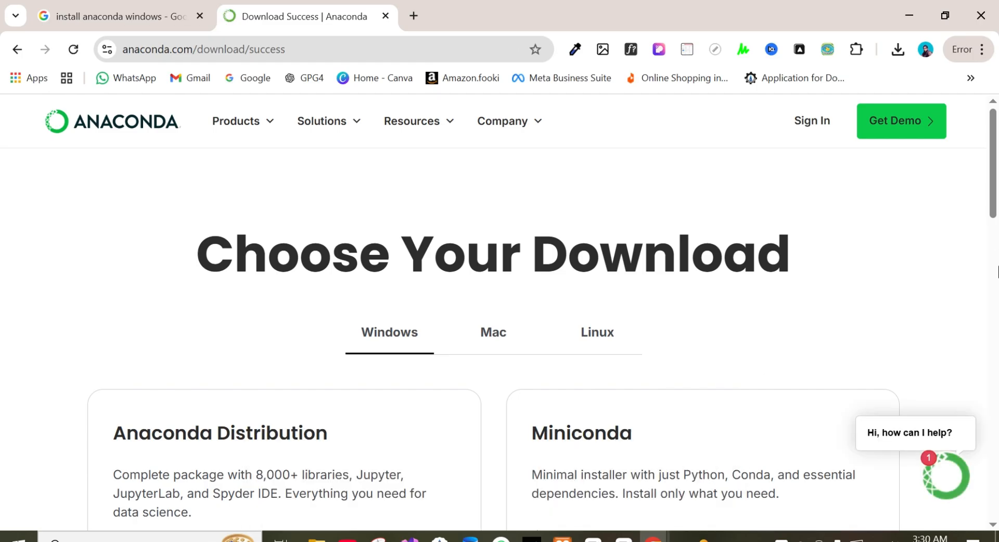
pyautogui.scroll(-3, 343, 421)
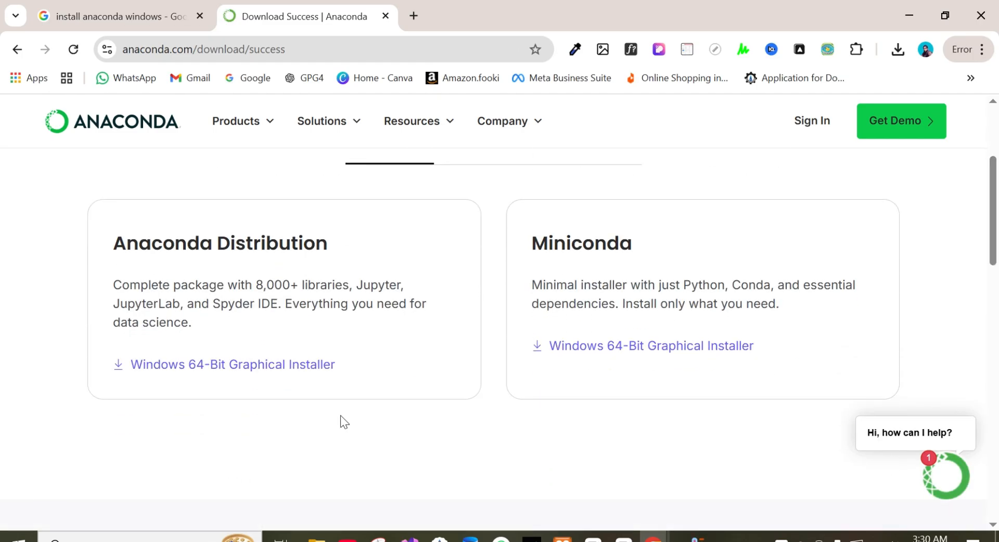
pyautogui.moveTo(318, 243); pyautogui.dragTo(113, 243)
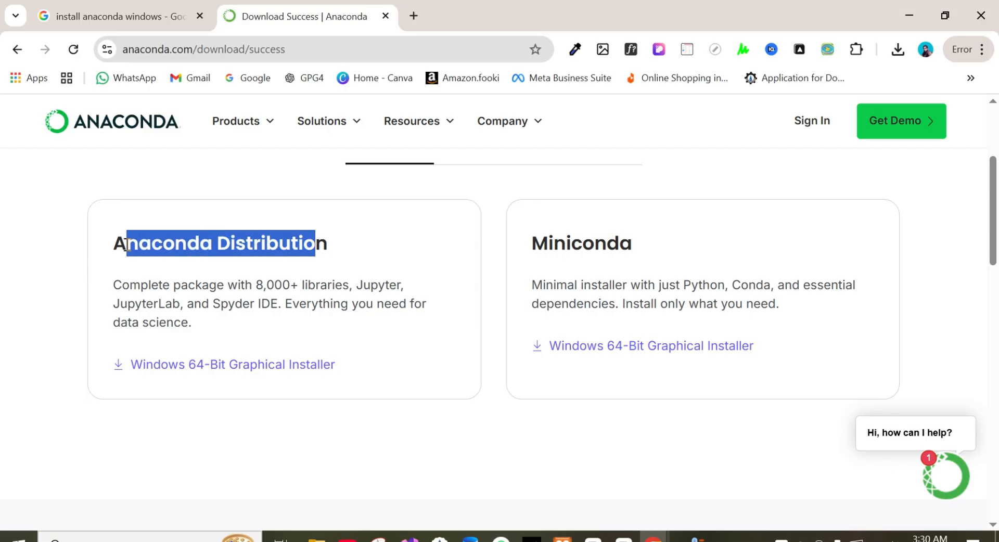
pyautogui.click(238, 366)
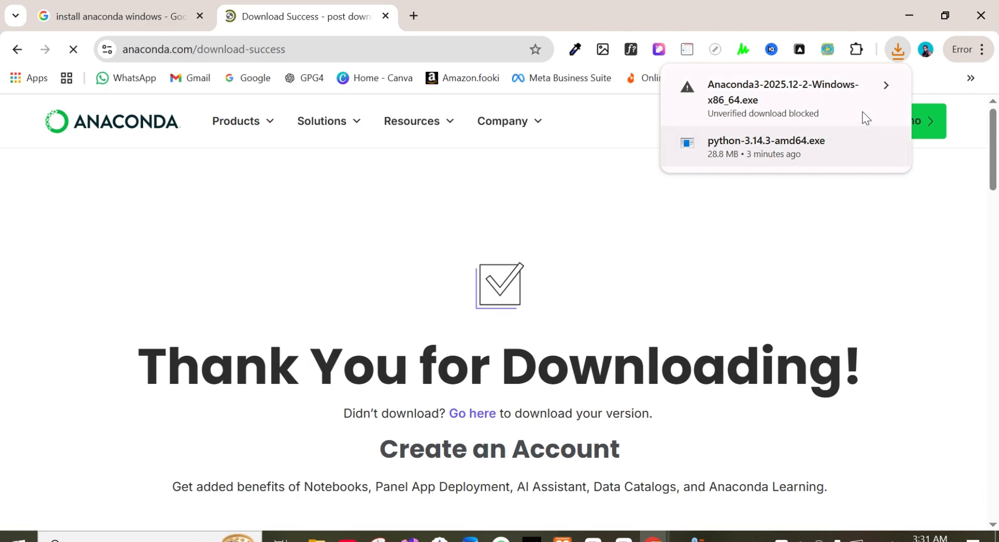
pyautogui.click(834, 96)
pyautogui.click(825, 173)
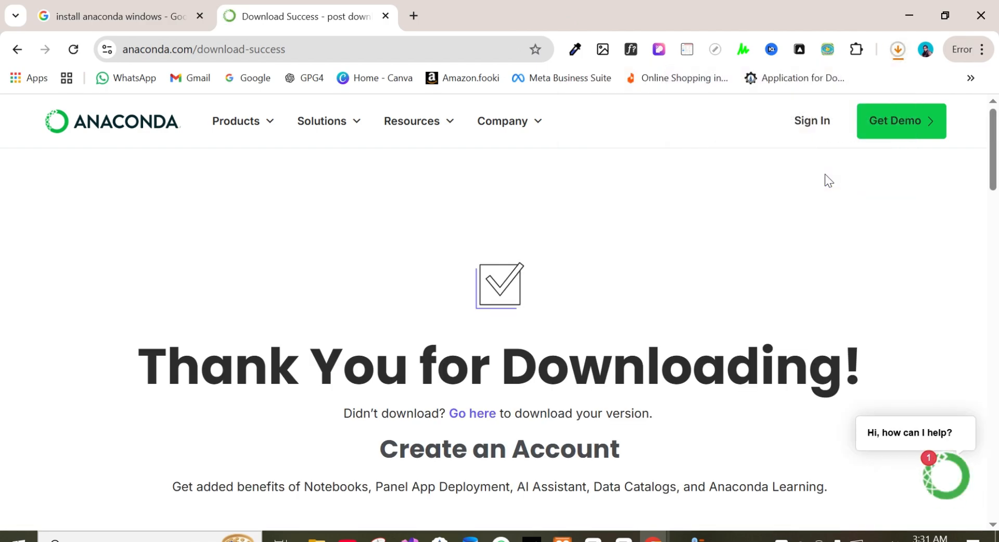
# Step: Check the progress of the Anaconda installer in the recent download history
pyautogui.click(898, 49)
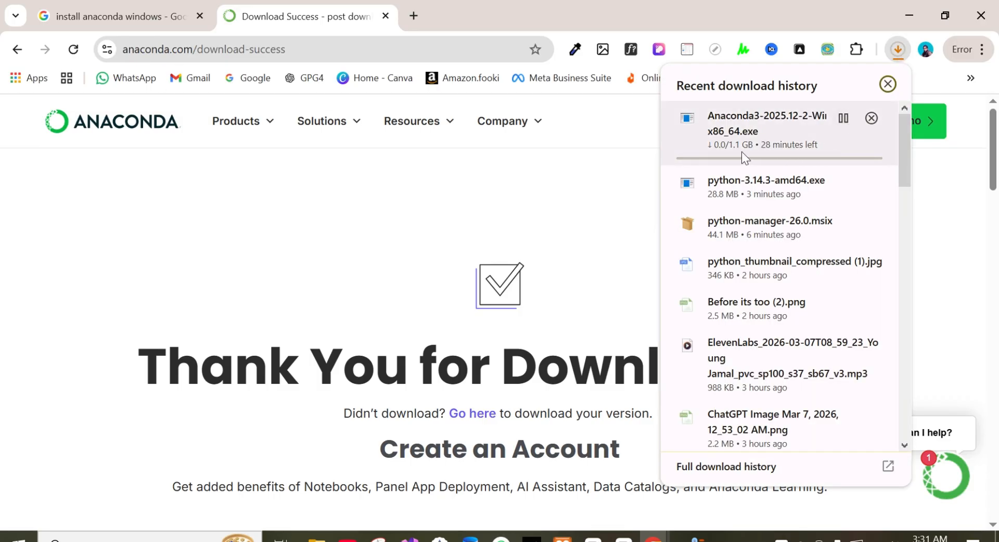
pyautogui.click(566, 207)
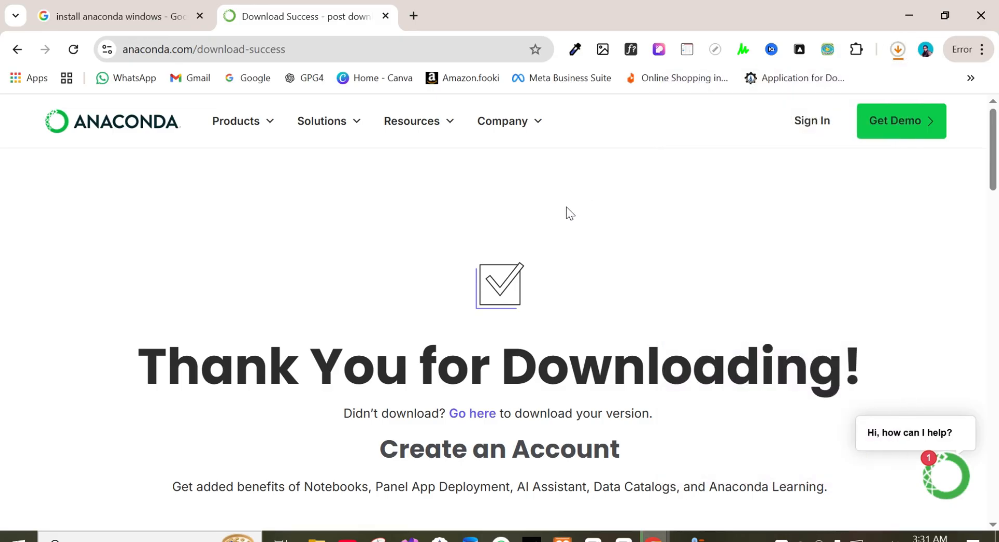
pyautogui.moveTo(996, 169); pyautogui.dragTo(996, 173)
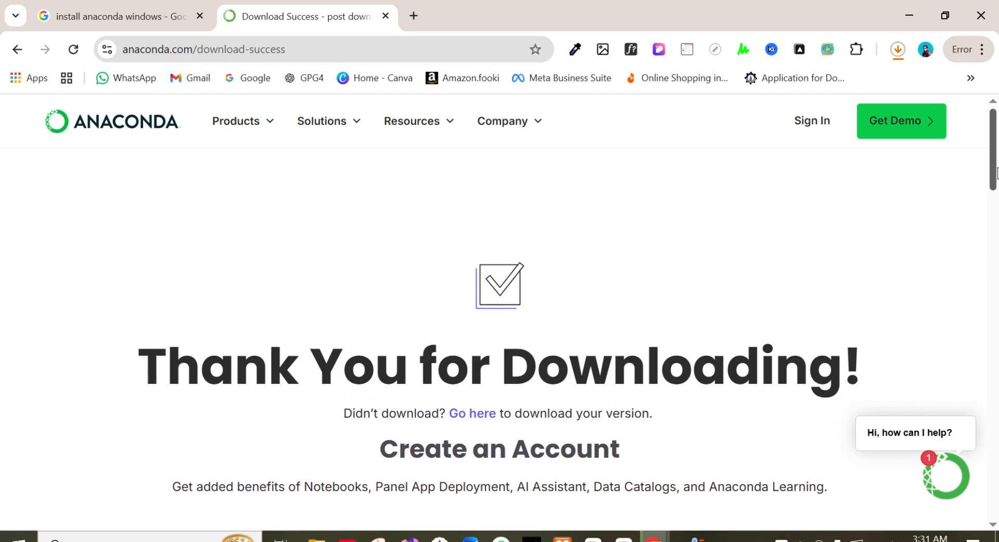
pyautogui.click(897, 50)
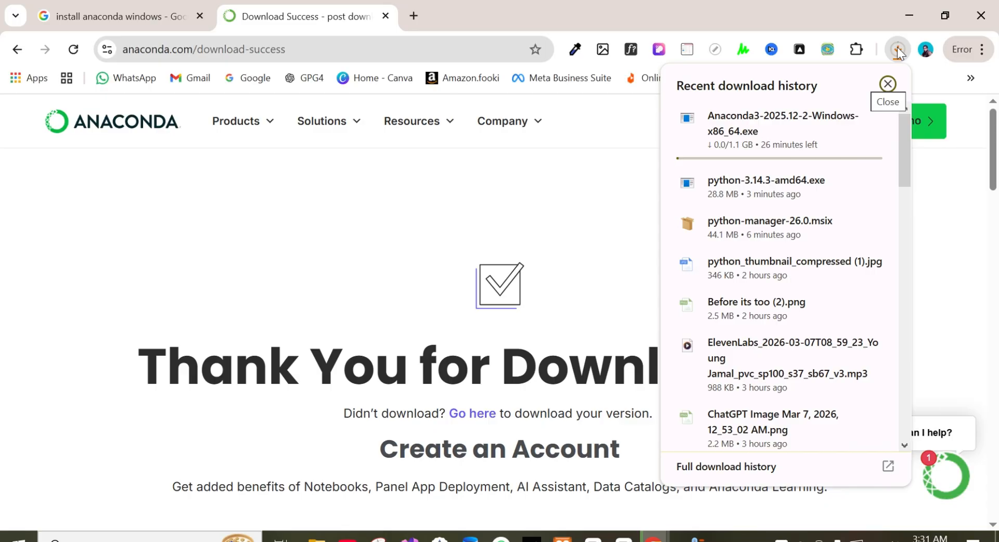
pyautogui.click(967, 379)
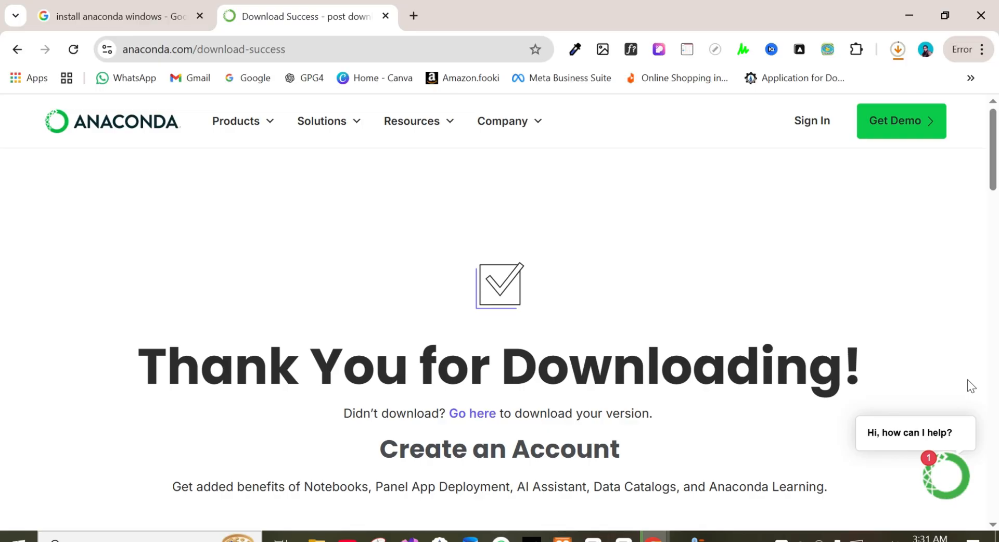
pyautogui.click(623, 540)
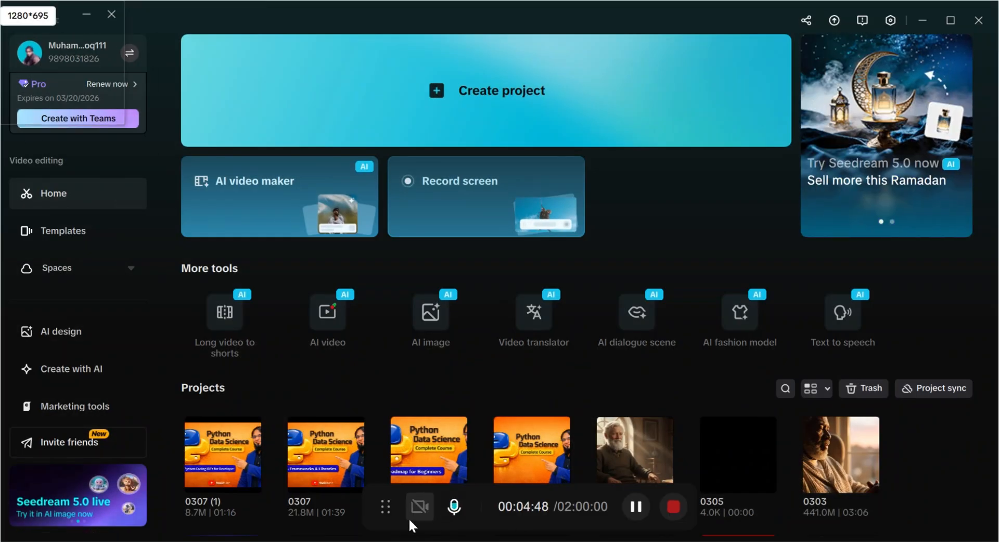
pyautogui.click(636, 508)
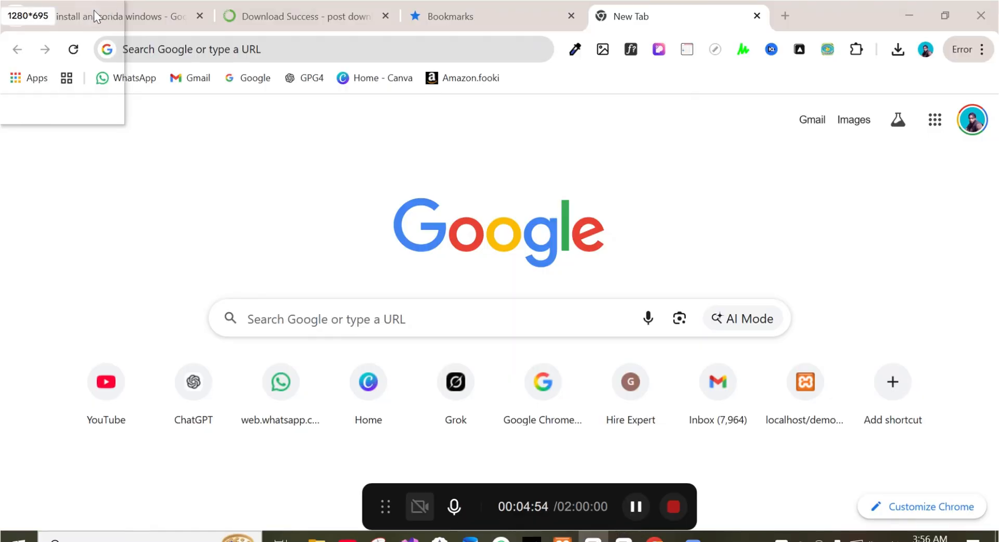
# Step: Show the downloaded Anaconda3-2025.12-2-Windows-x86_64 file in its folder, launch the installer and minimize the folder window
pyautogui.click(898, 48)
pyautogui.click(843, 119)
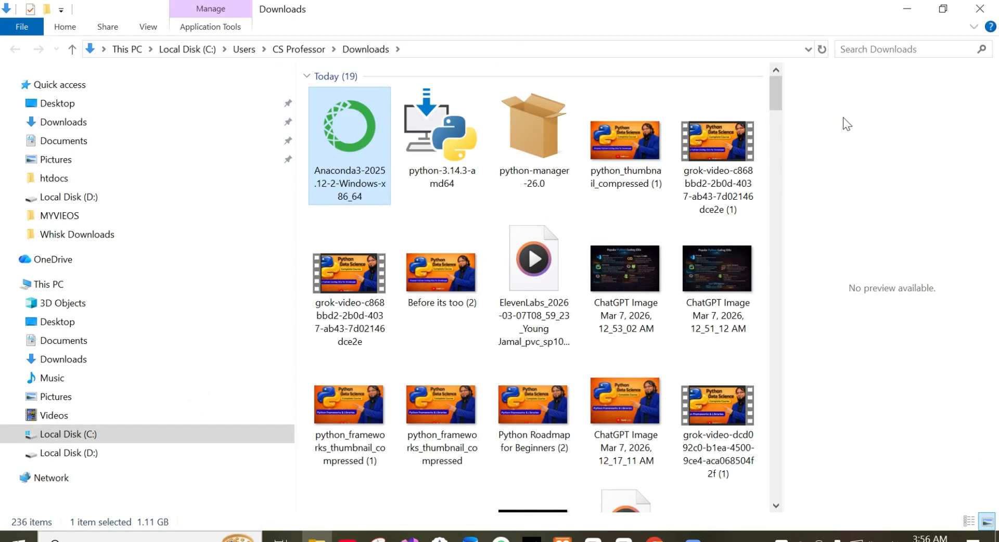
pyautogui.doubleClick(350, 121)
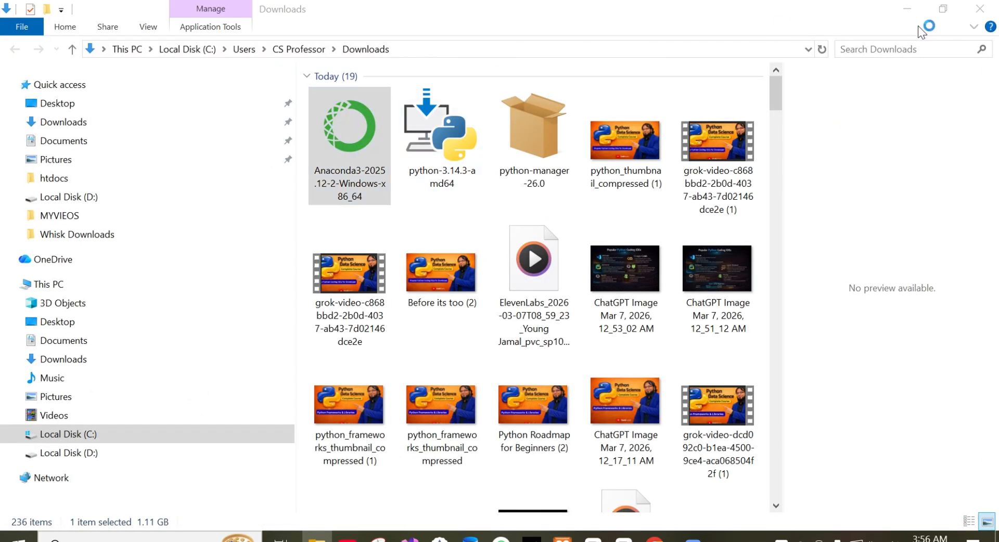
pyautogui.click(908, 12)
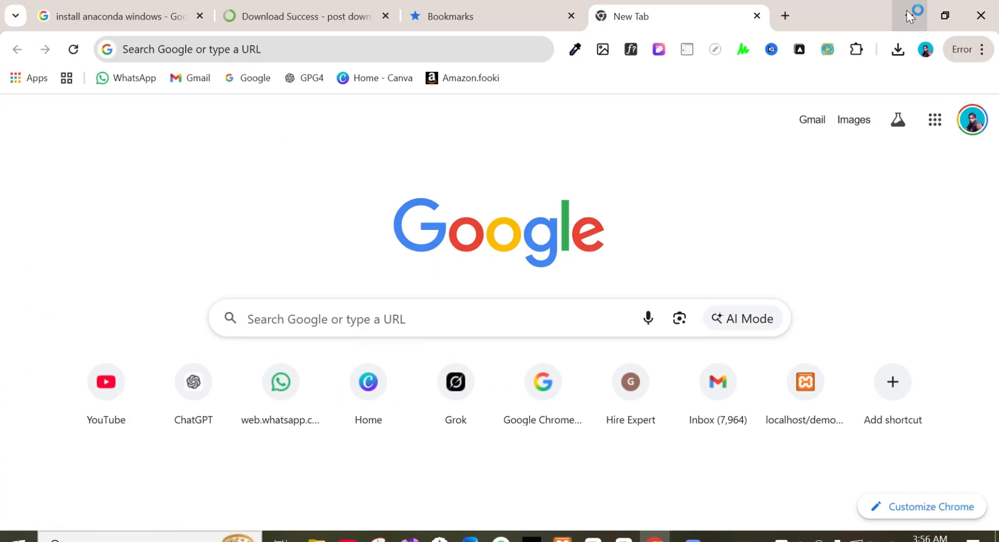
# Step: Minimize the browser, start the Anaconda3 2025.12-2 setup, accept its license agreement and proceed to the install location
pyautogui.click(910, 12)
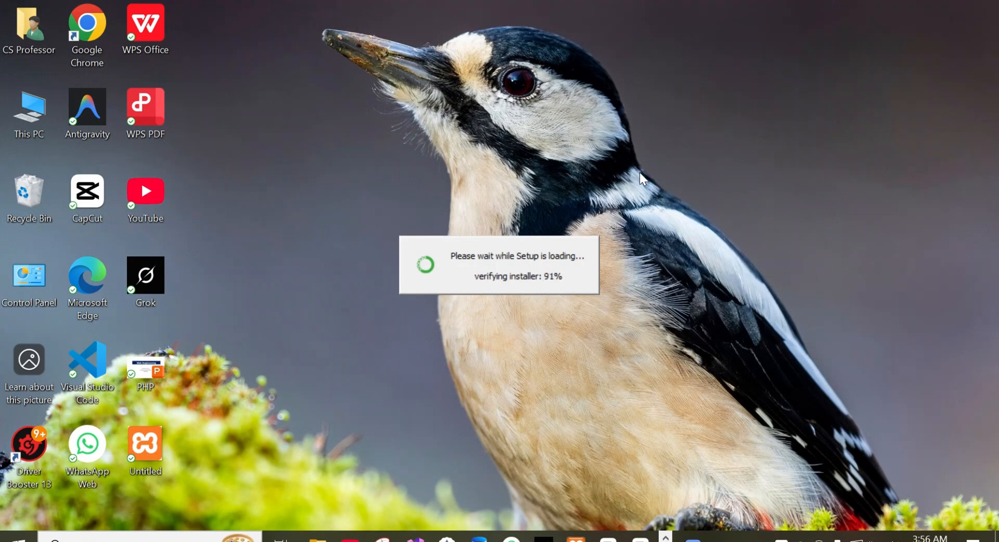
pyautogui.click(585, 400)
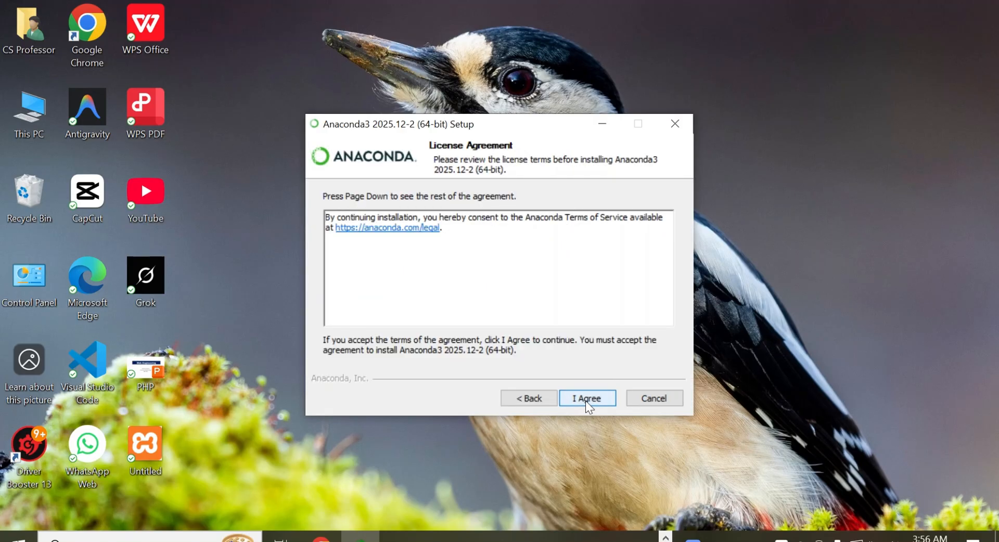
pyautogui.click(585, 400)
pyautogui.click(585, 400)
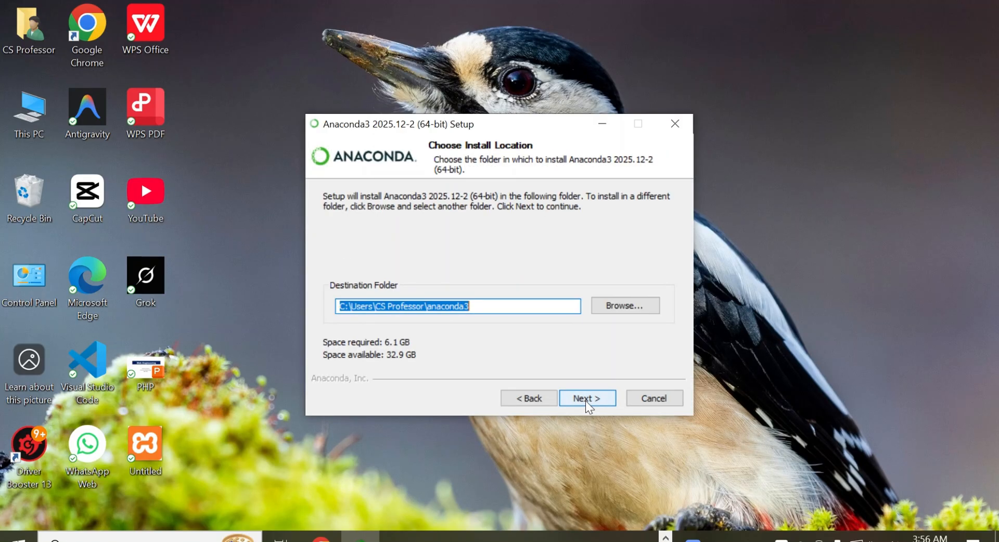
# Step: Browse for the install location and choose Local Disk (D:) as the destination
pyautogui.click(625, 304)
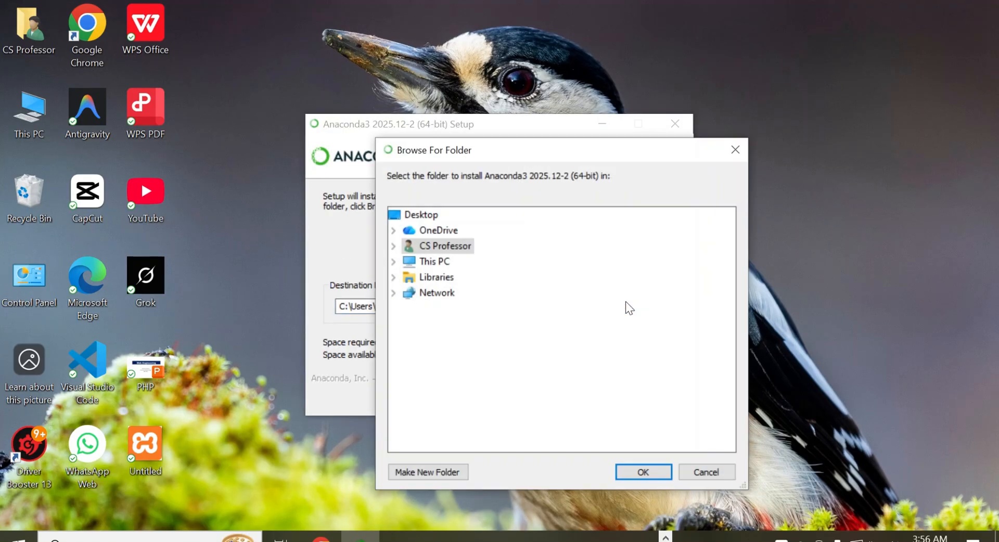
pyautogui.click(441, 262)
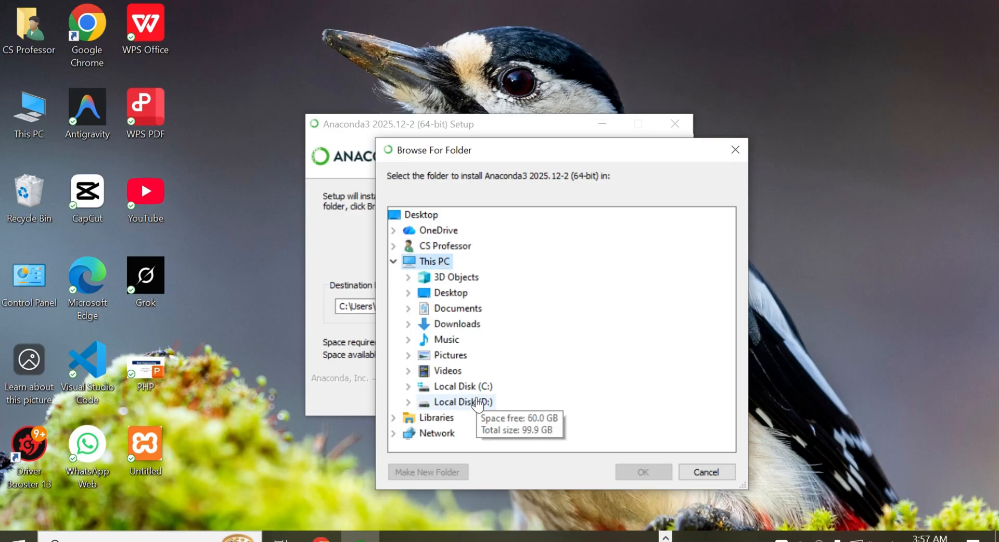
pyautogui.click(473, 402)
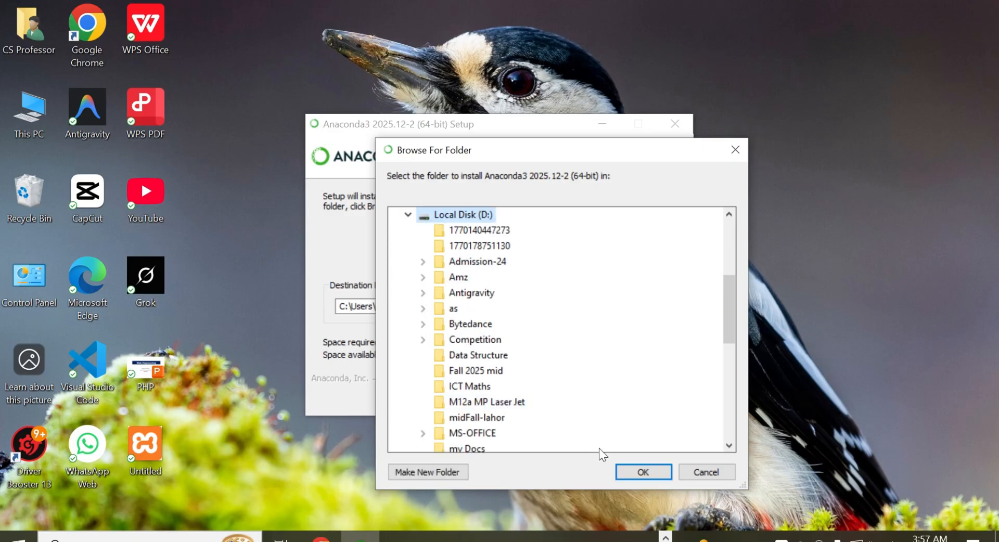
pyautogui.click(642, 472)
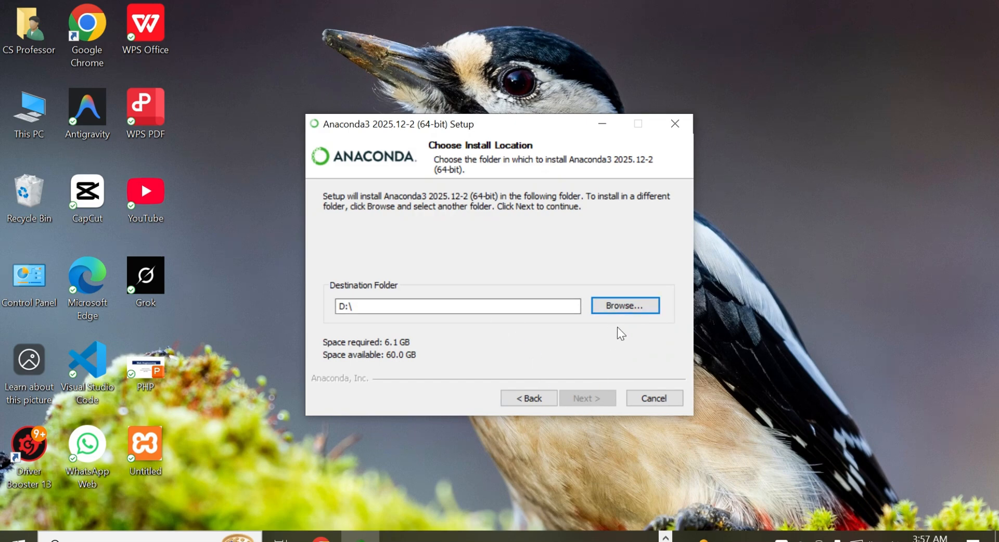
# Step: Create a new folder named Anaconda on drive D and confirm it as the destination folder
pyautogui.click(620, 308)
pyautogui.click(444, 470)
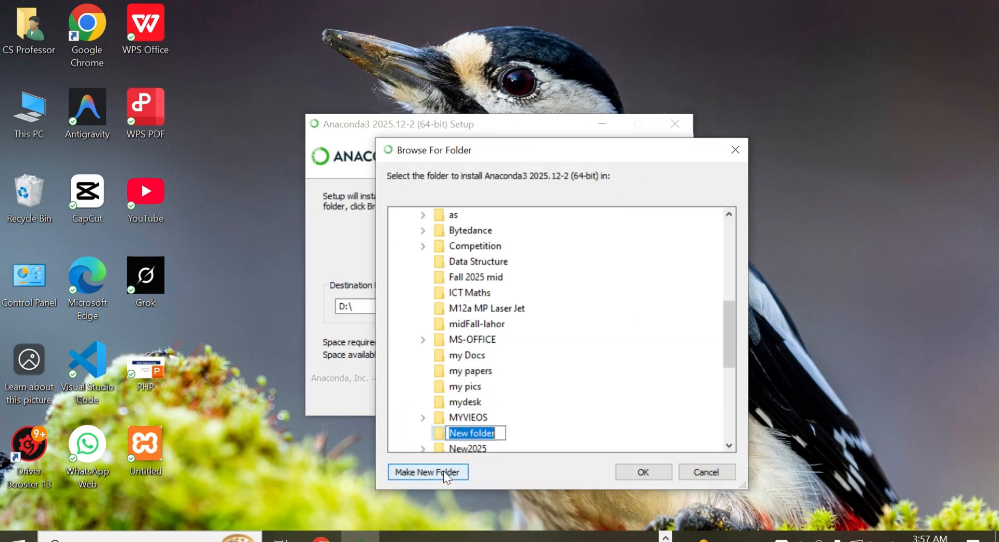
pyautogui.write('Ana')
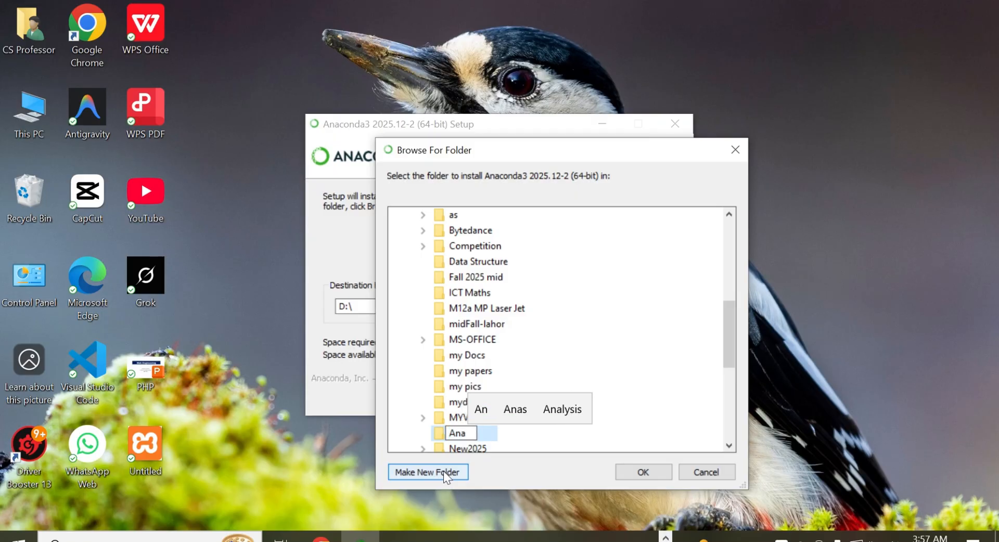
pyautogui.write('conda')
pyautogui.press('Return')
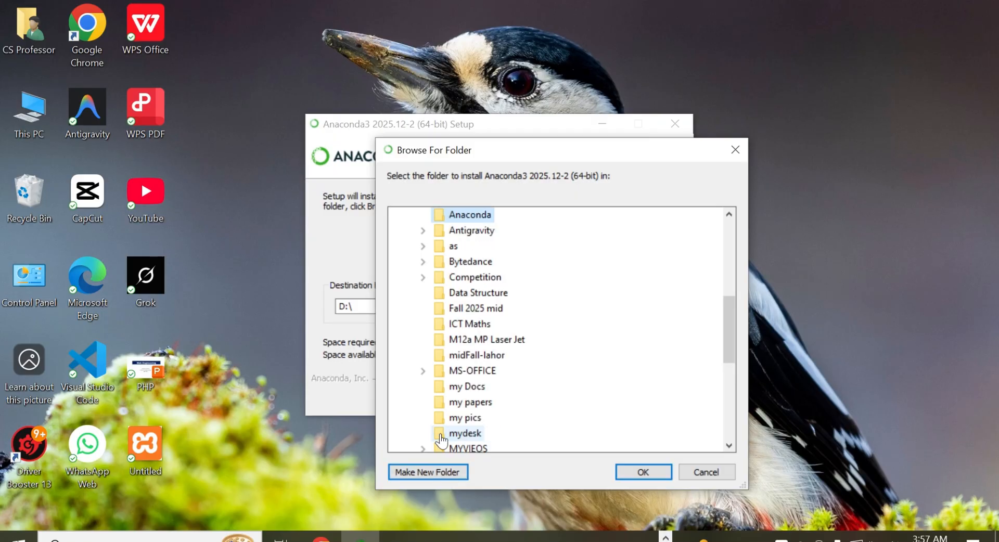
pyautogui.click(643, 470)
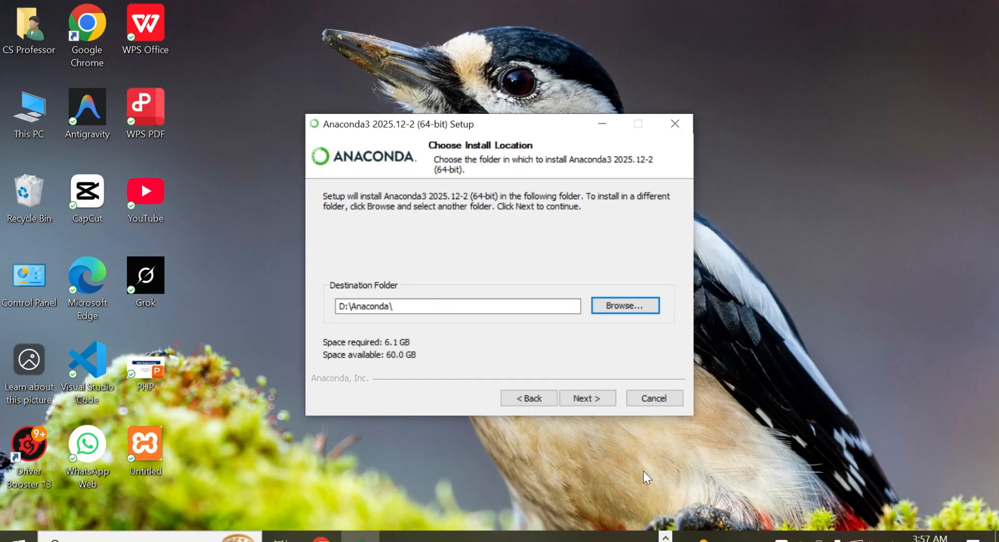
pyautogui.click(586, 399)
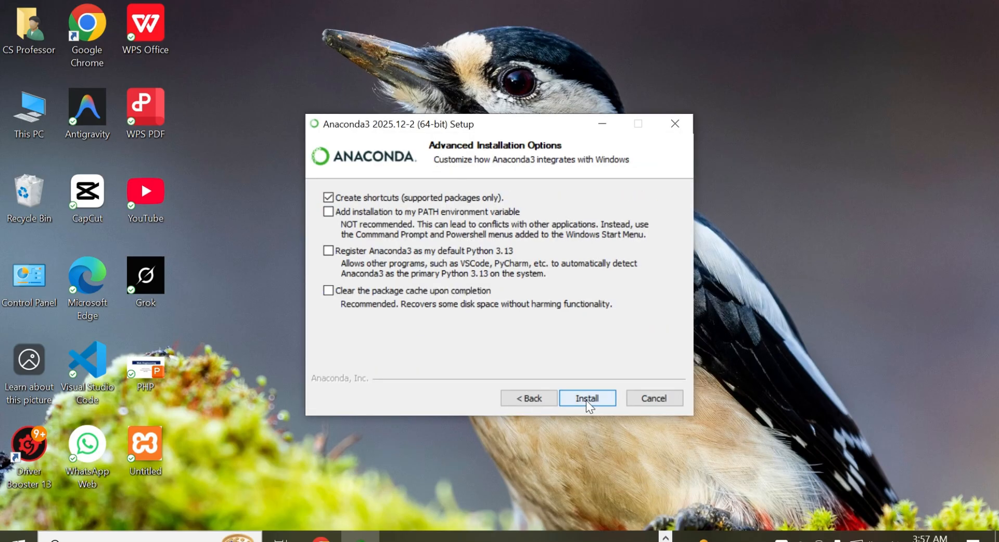
# Step: Enable adding Anaconda3 to the PATH environment variable and registering it as the default Python 3.13, and start the installation
pyautogui.click(328, 212)
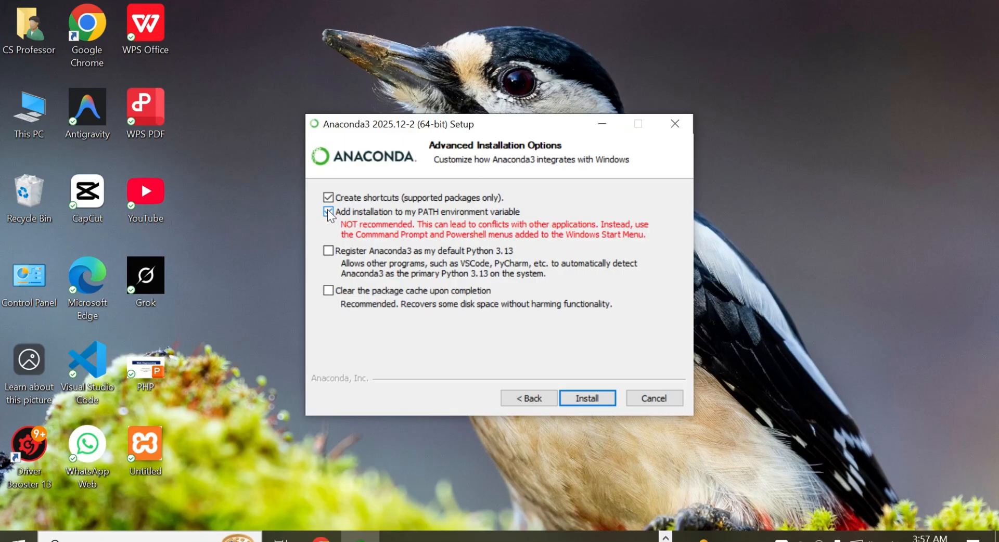
pyautogui.click(330, 252)
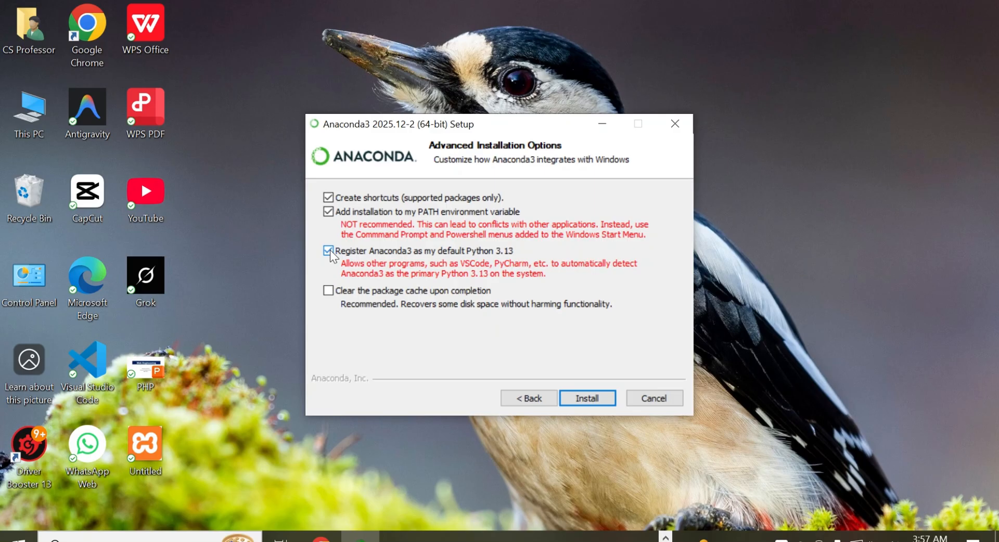
pyautogui.click(587, 399)
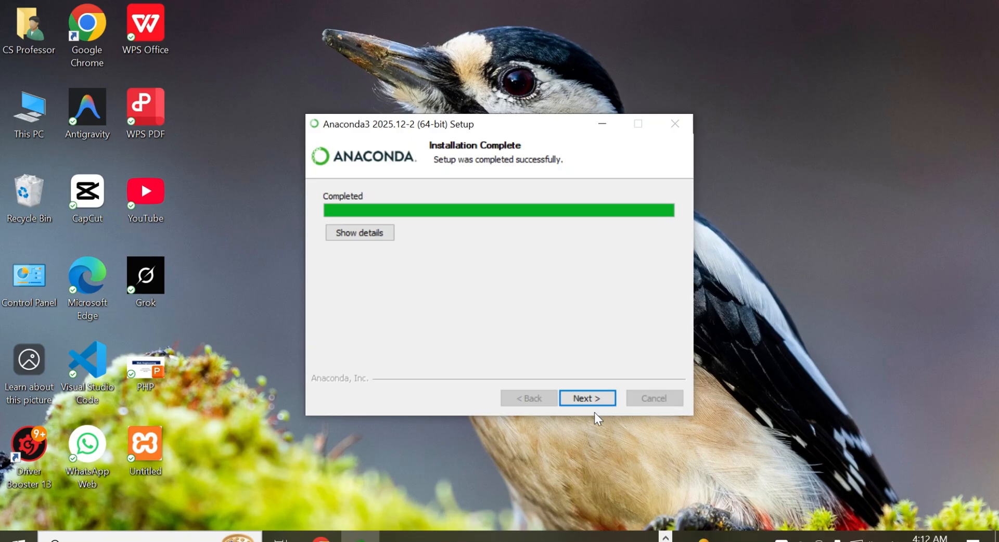
# Step: Finish the setup with Launch Anaconda Navigator and Welcome to Anaconda kept enabled, and close the browser window that opens
pyautogui.click(585, 400)
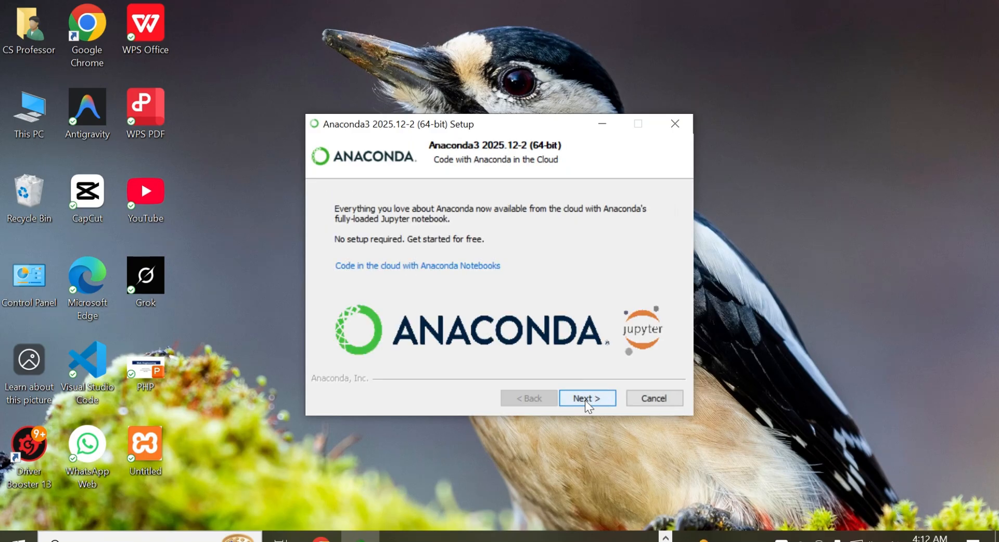
pyautogui.click(587, 400)
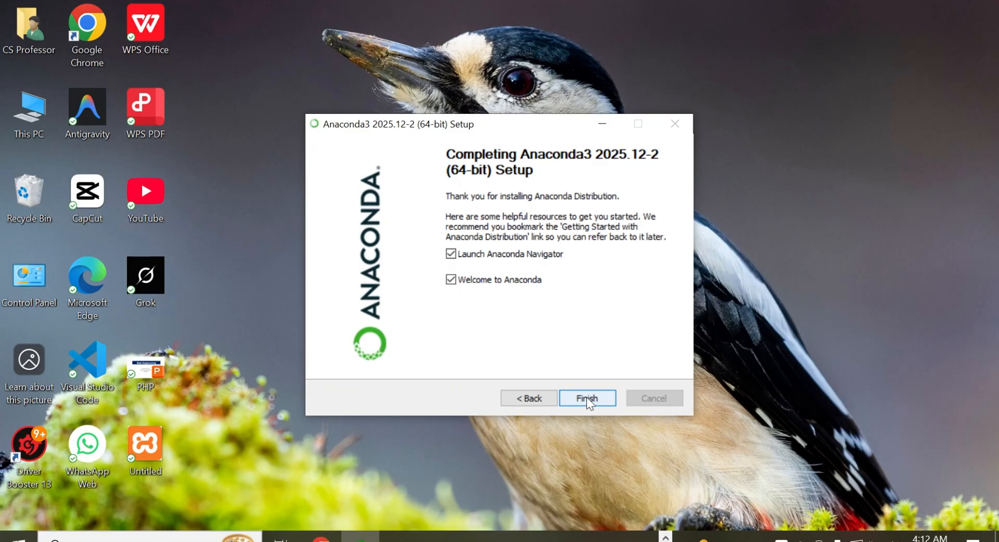
pyautogui.click(586, 399)
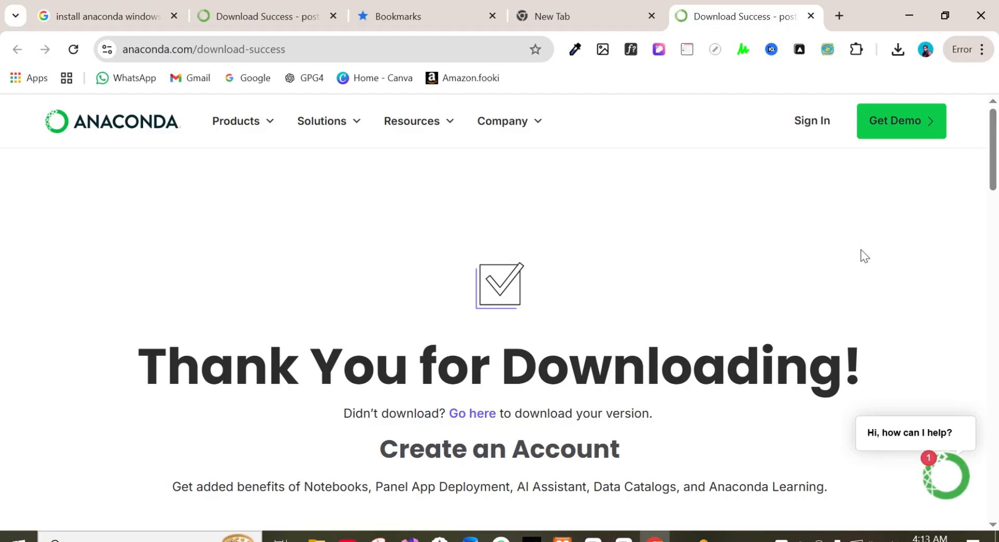
pyautogui.click(980, 16)
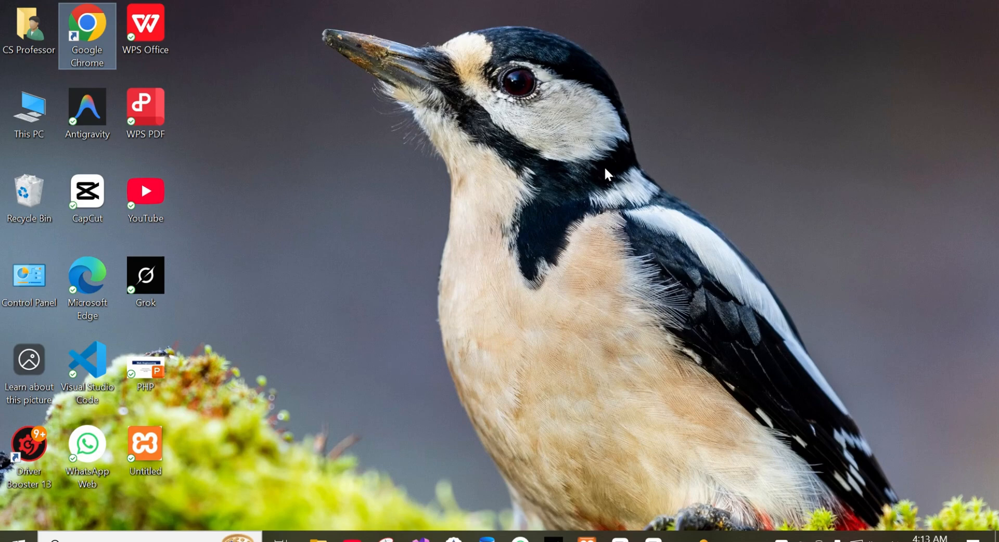
# Step: Search Windows for "ana", launch Anaconda Navigator and dismiss its information message
pyautogui.click(130, 535)
pyautogui.write('a')
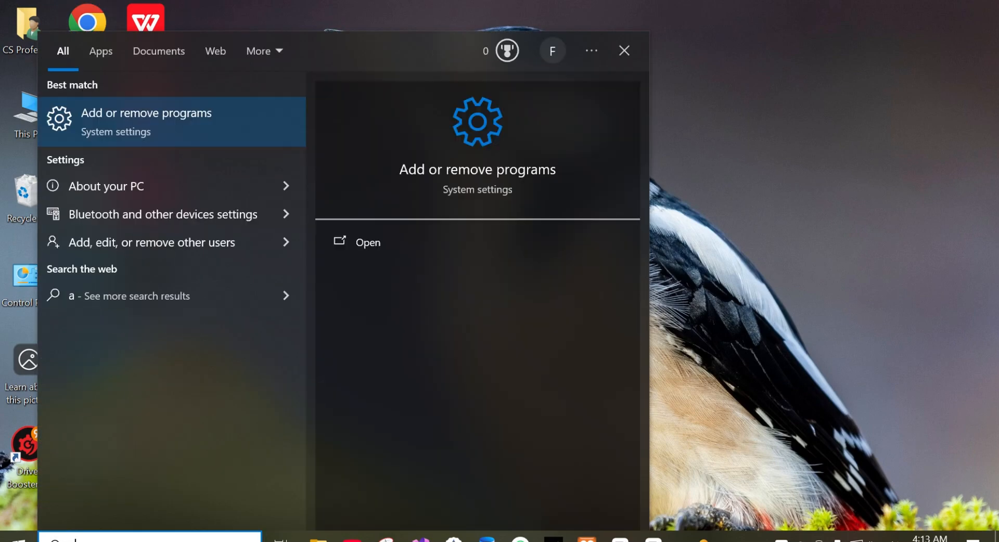
pyautogui.write('na')
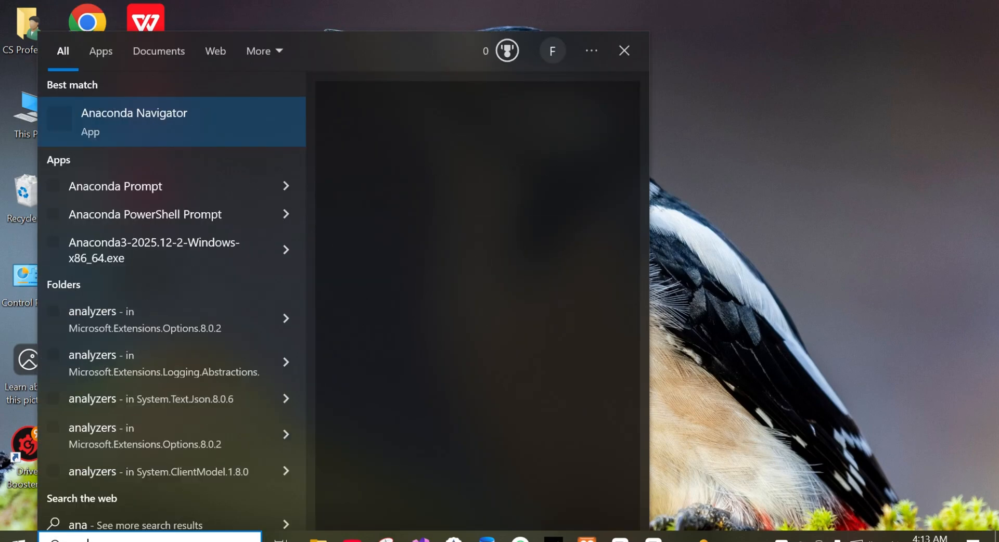
pyautogui.click(176, 115)
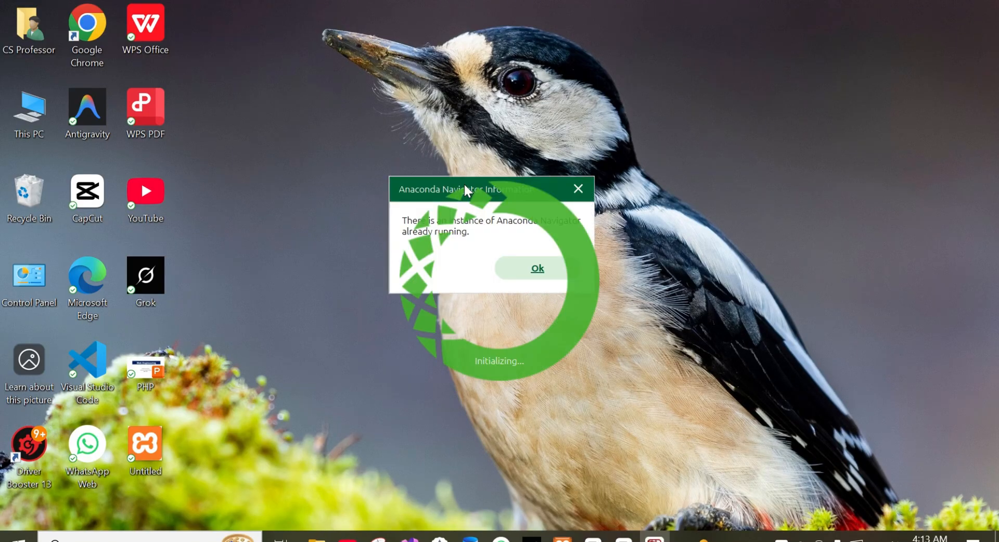
pyautogui.click(532, 264)
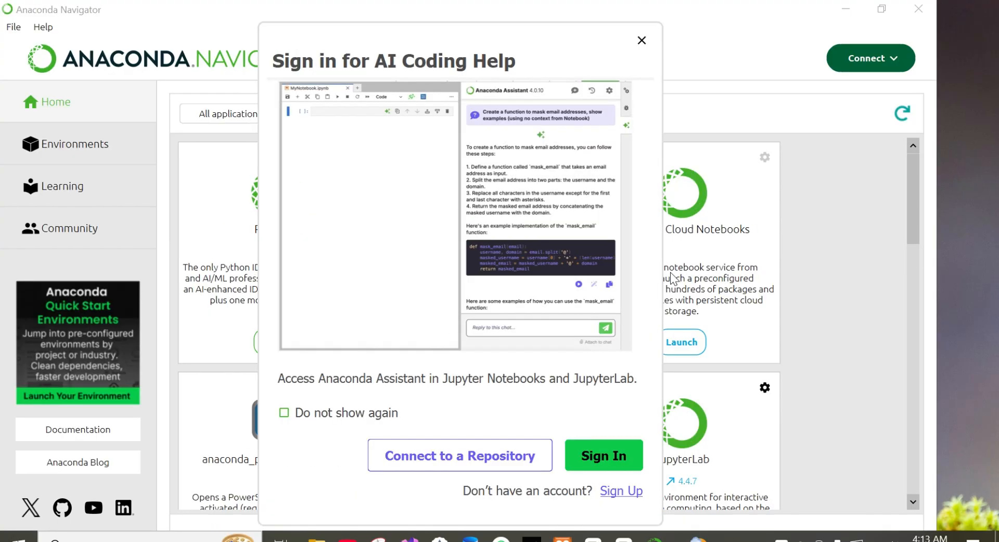
# Step: Close the AI coding help sign-in prompt in Anaconda Navigator and launch Jupyter Notebook
pyautogui.click(641, 41)
pyautogui.scroll(-3, 918, 251)
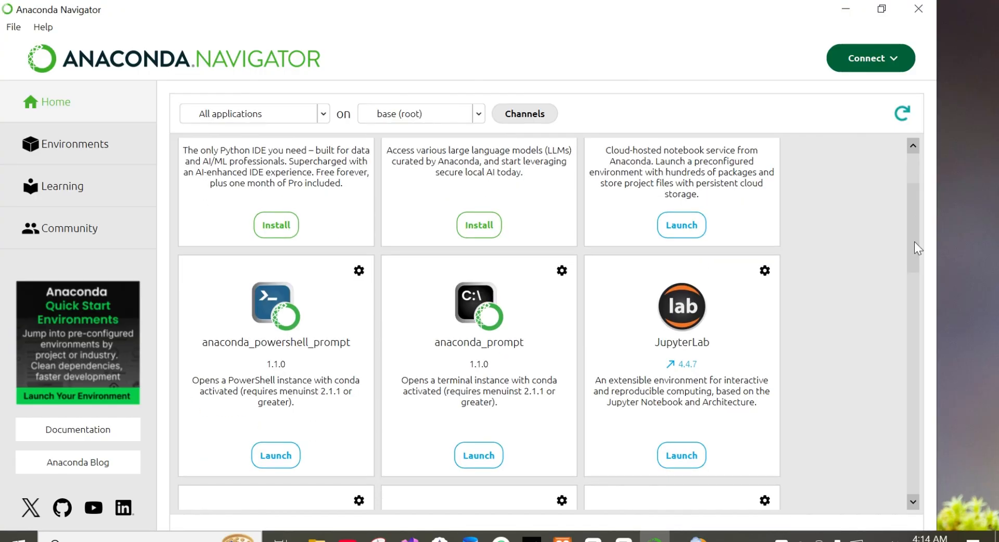
pyautogui.moveTo(917, 252); pyautogui.dragTo(904, 310)
pyautogui.click(277, 434)
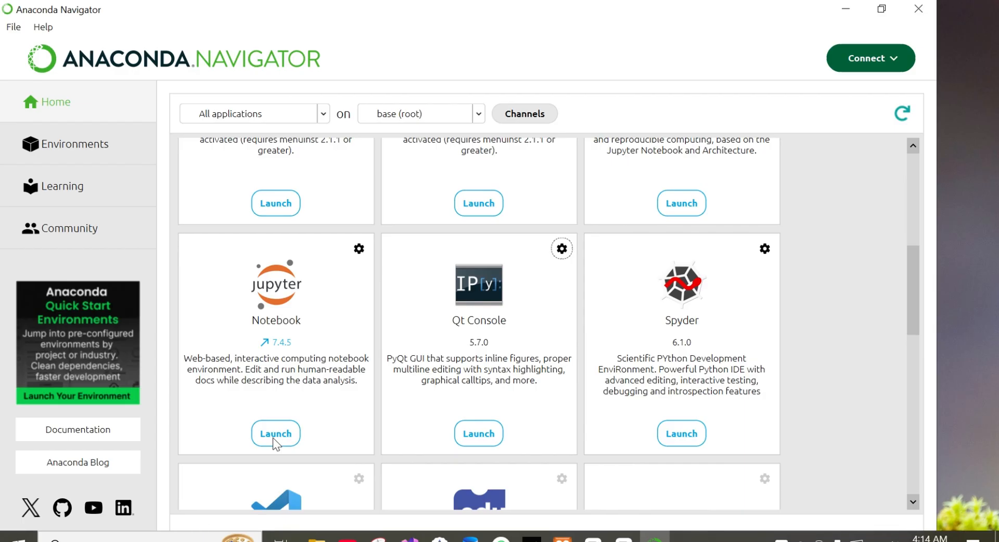
pyautogui.click(845, 9)
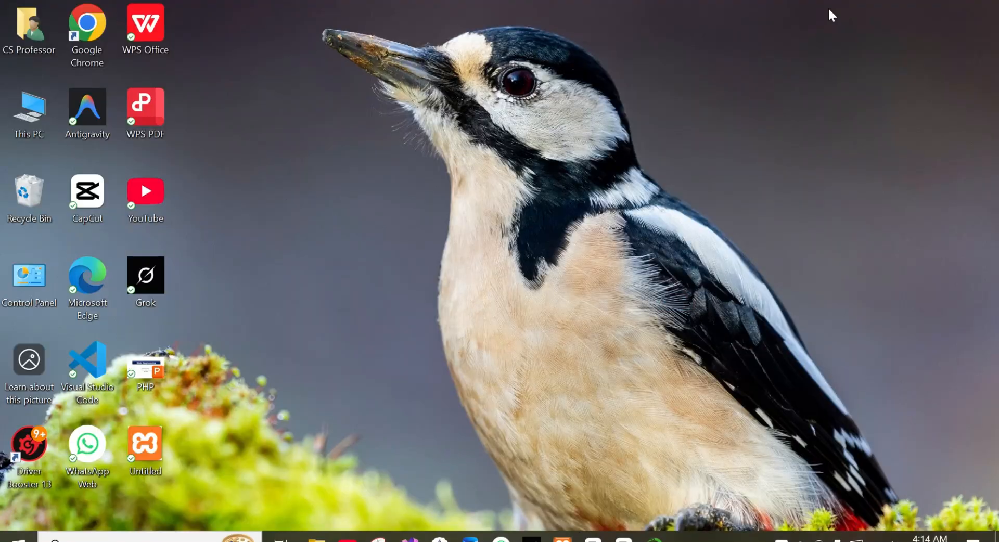
pyautogui.rightClick(479, 192)
pyautogui.click(529, 194)
pyautogui.rightClick(529, 193)
pyautogui.click(570, 198)
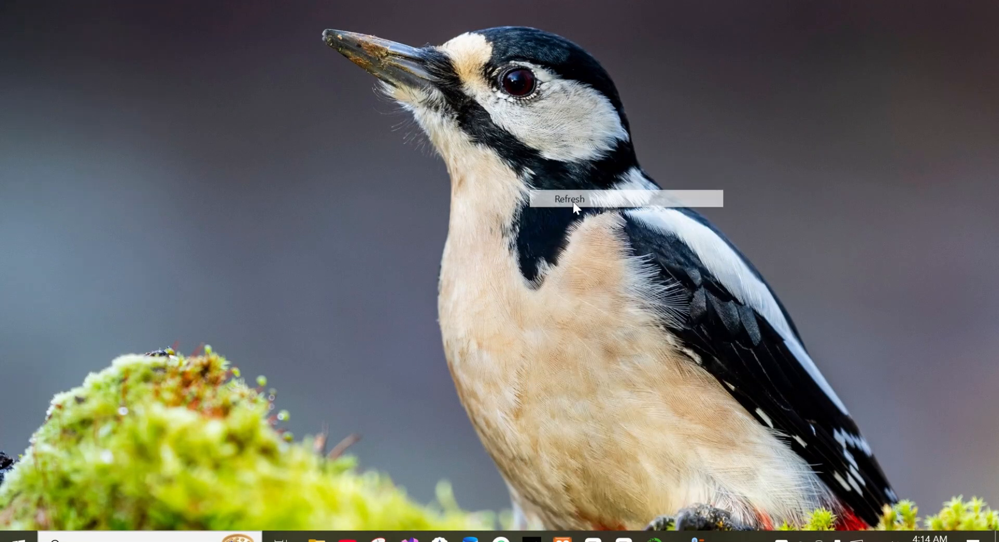
pyautogui.click(654, 537)
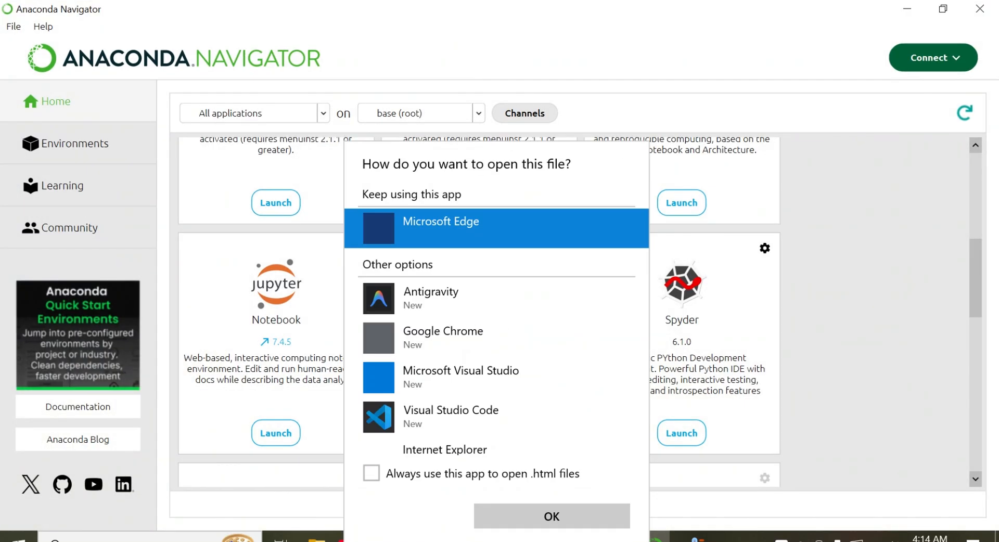
# Step: Open Jupyter's HTML file with Microsoft Edge and create a new Python 3 (ipykernel) notebook
pyautogui.click(547, 520)
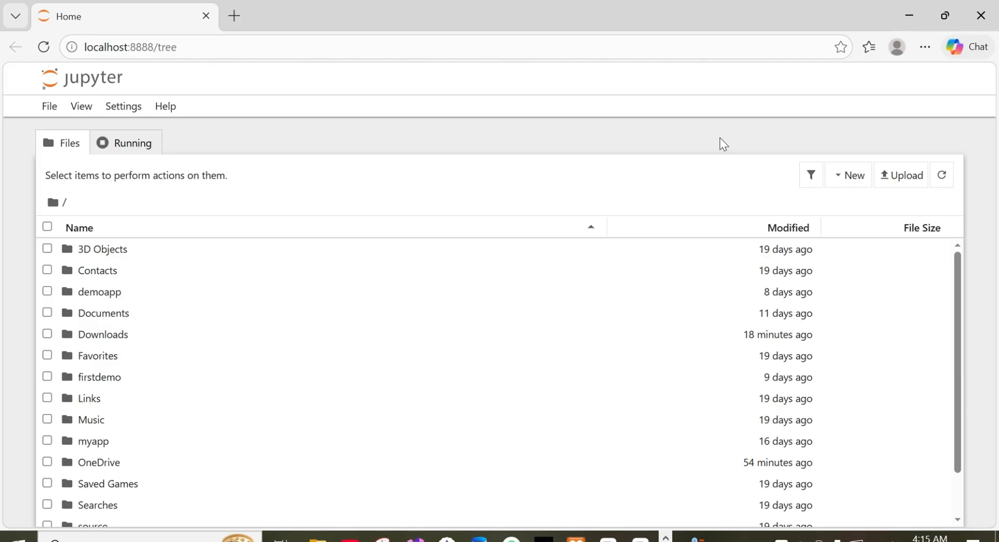
pyautogui.click(852, 175)
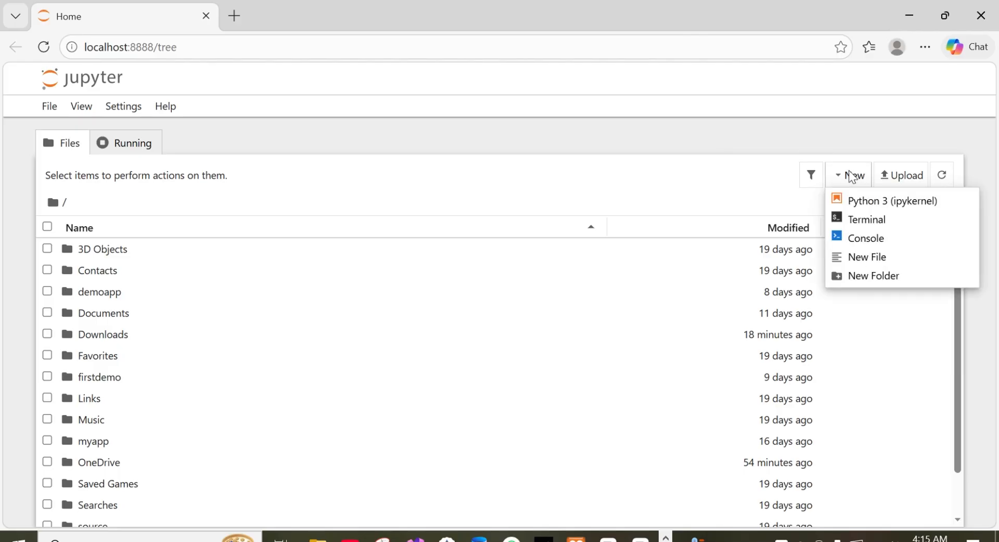
pyautogui.click(872, 201)
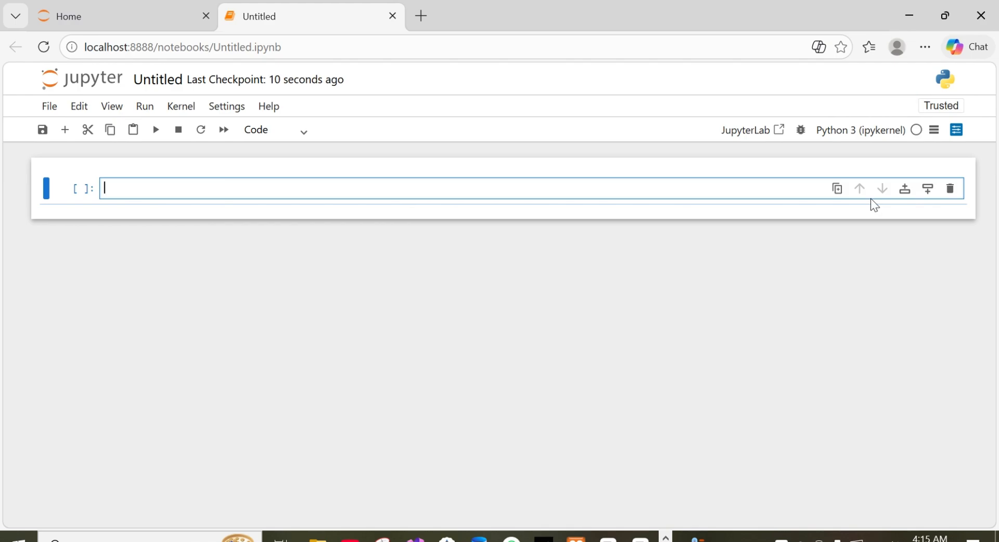
# Step: Enter print("welcome") in the first code cell of the new notebook
pyautogui.write('pr')
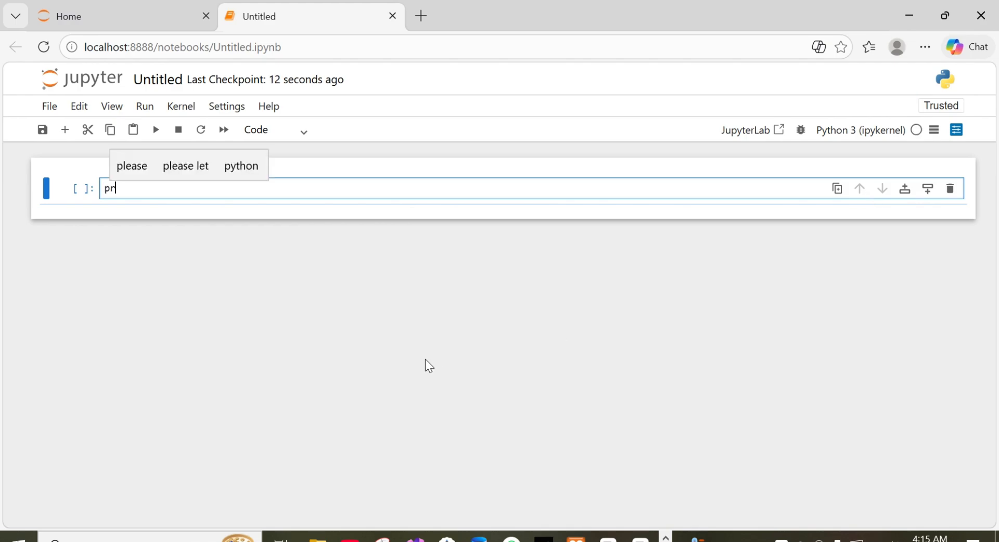
pyautogui.write('int(')
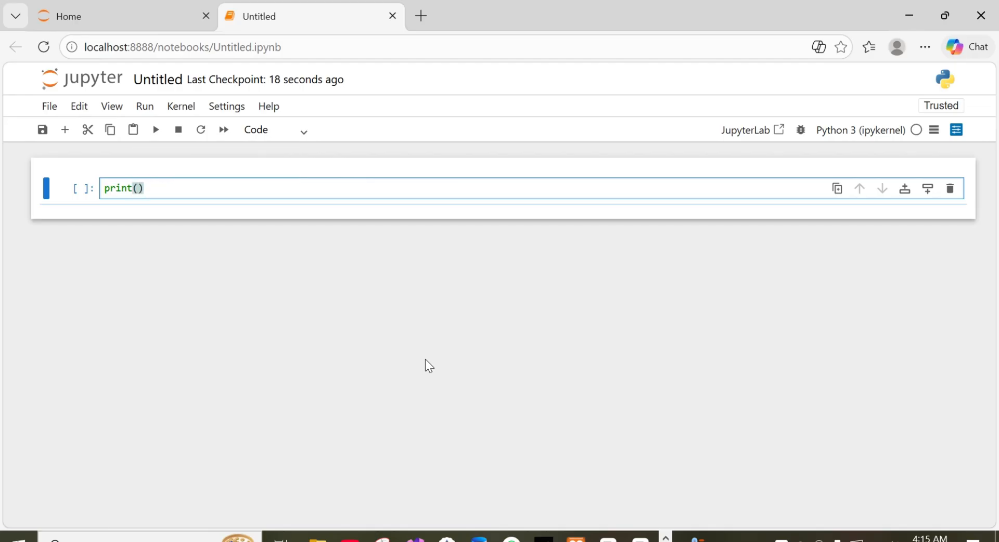
pyautogui.write('"welcome')
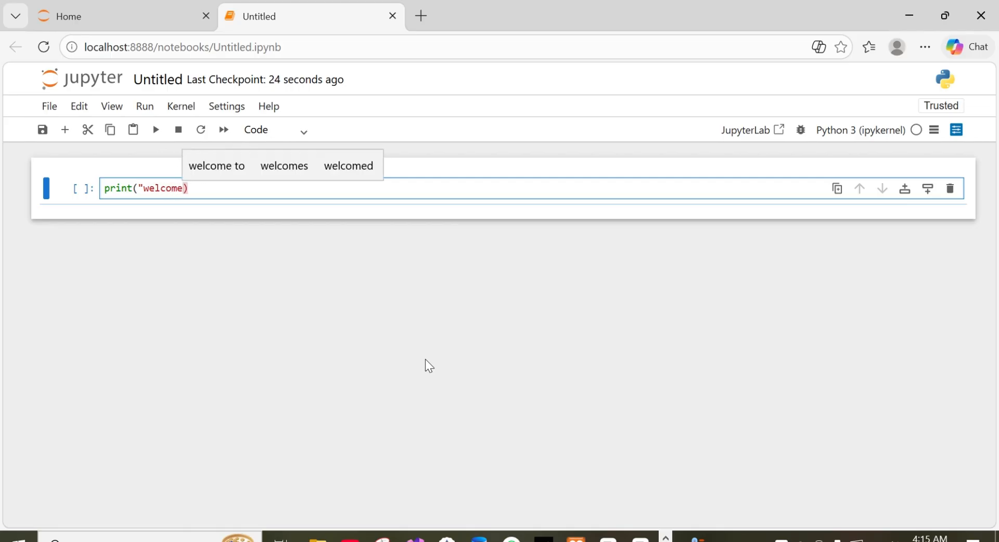
pyautogui.write('")')
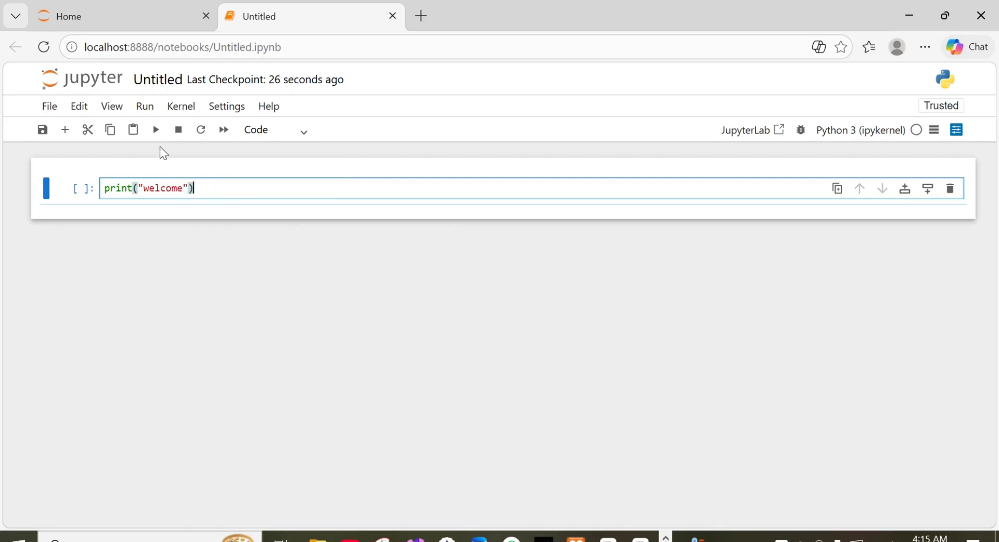
# Step: Run the print("welcome") cell, then minimize the notebook and Anaconda Navigator windows
pyautogui.click(156, 129)
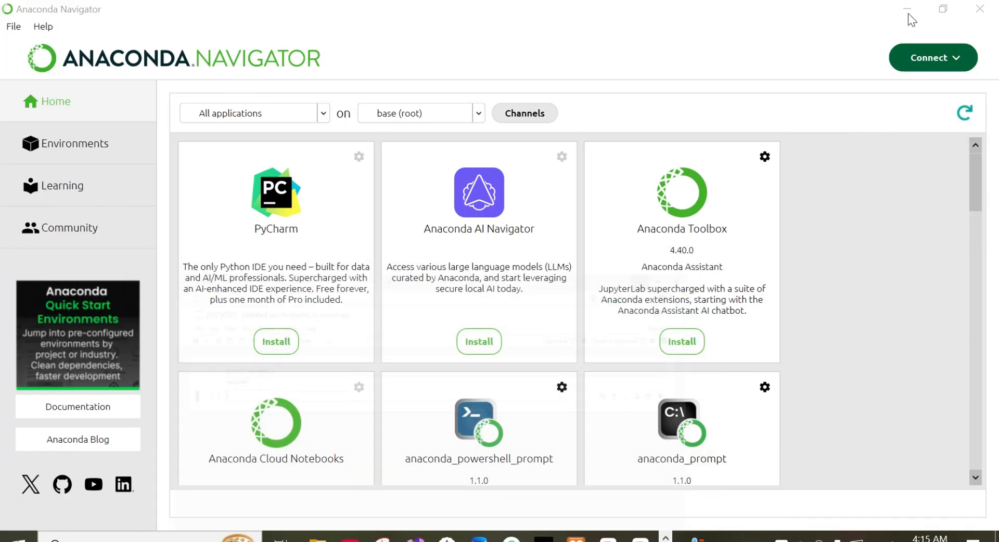
pyautogui.click(910, 17)
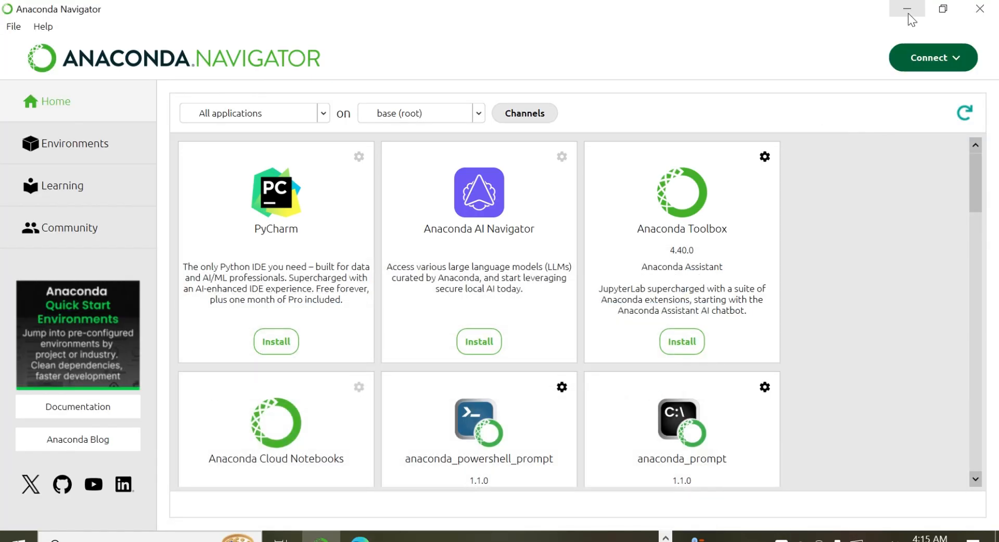
pyautogui.click(908, 15)
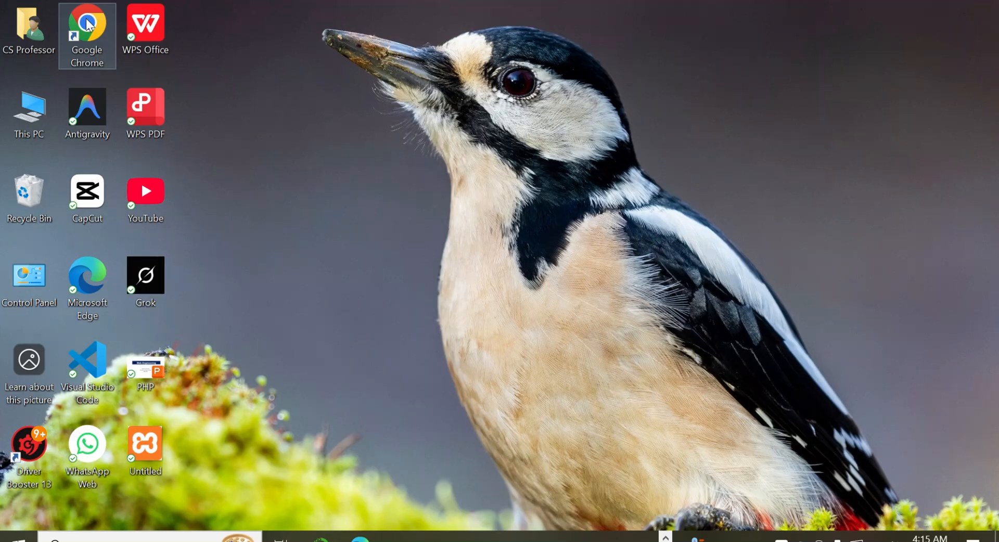
# Step: Switch to Google Chrome, search Google for "install thonny" and open the thonny.org website
pyautogui.doubleClick(87, 23)
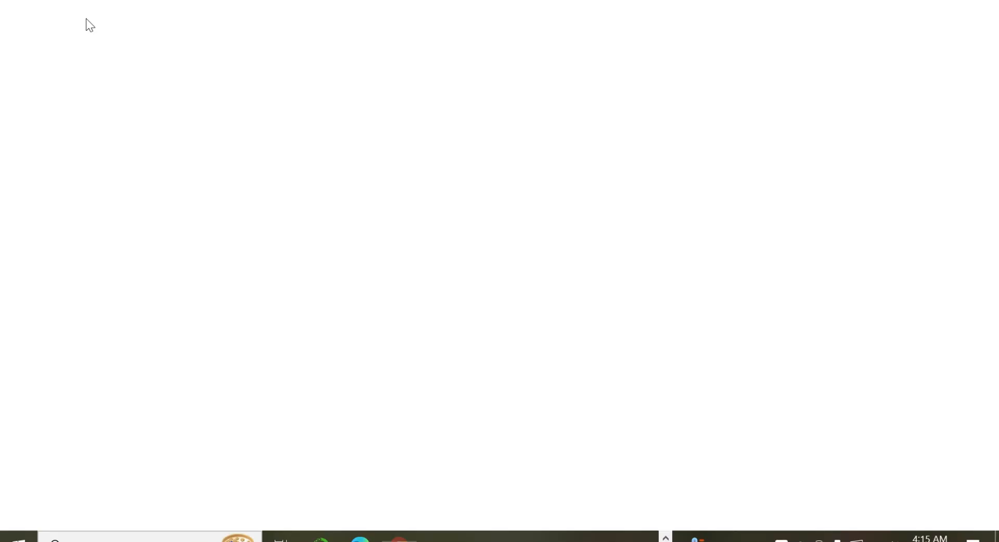
pyautogui.click(342, 319)
pyautogui.write('install th')
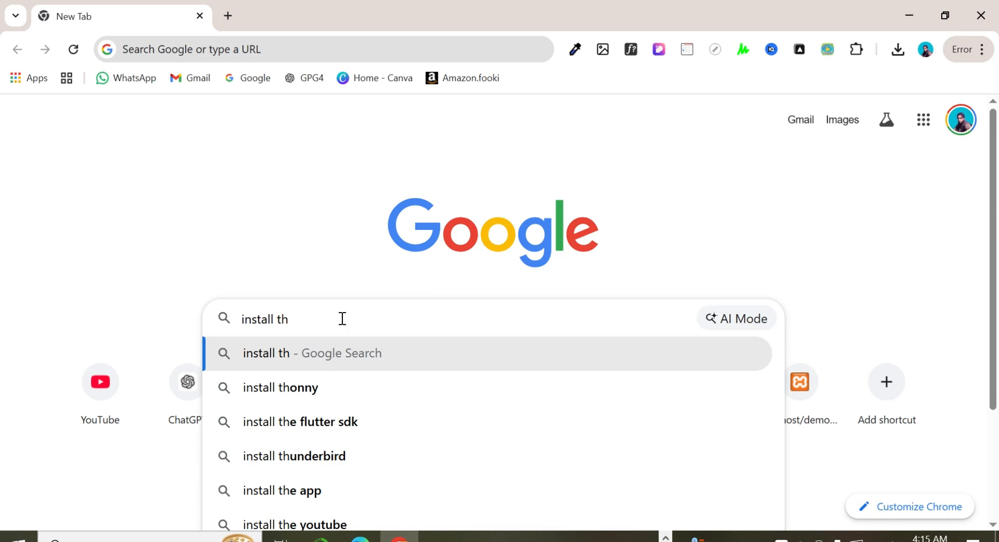
pyautogui.click(307, 390)
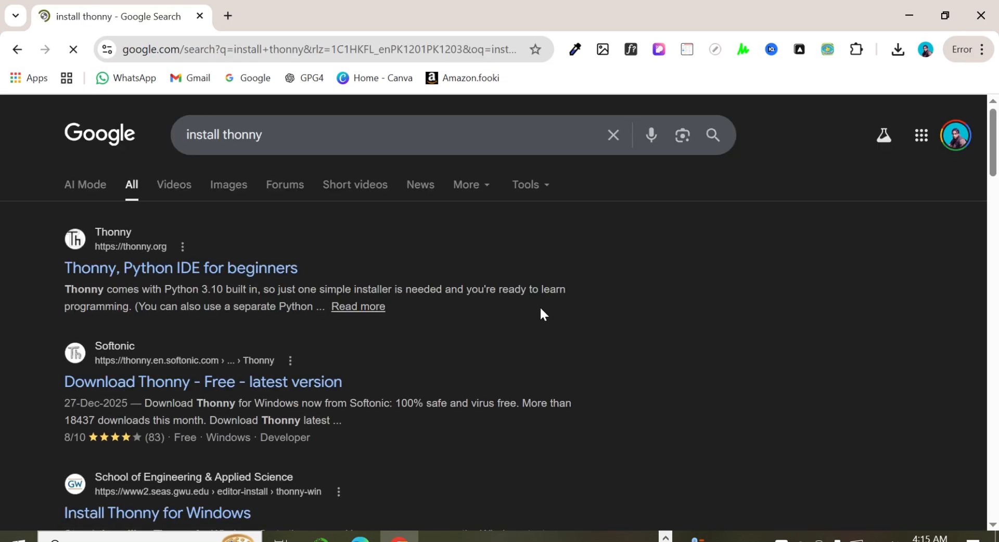
pyautogui.click(260, 269)
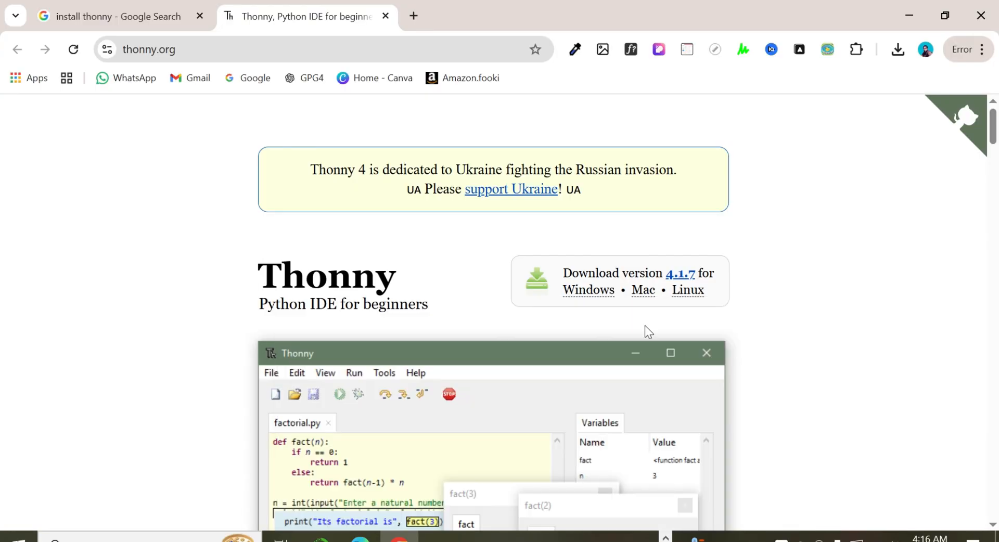
# Step: Download the recommended Windows installer thonny-4.1.7.exe with 64-bit Python 3.10 and allow the blocked unverified download
pyautogui.moveTo(584, 291)
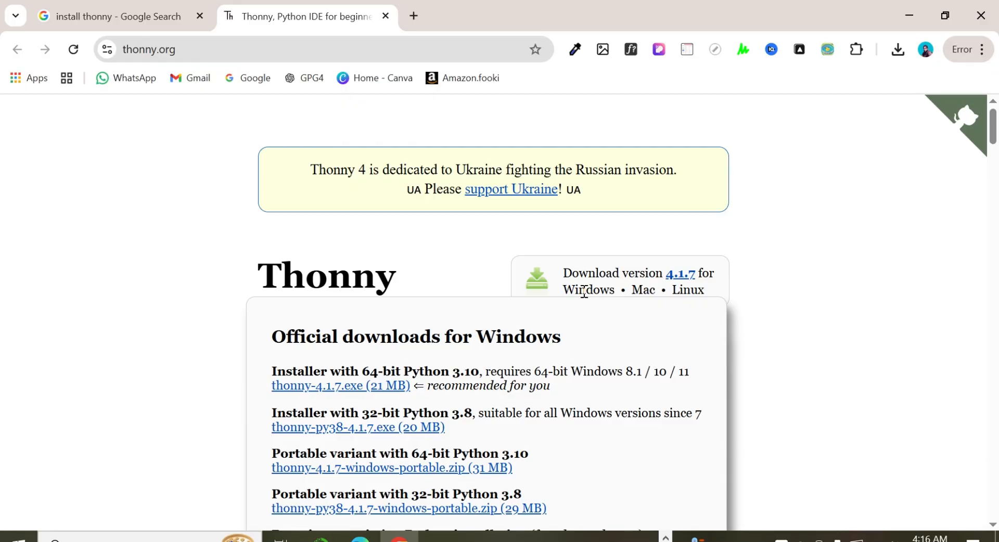
pyautogui.click(342, 390)
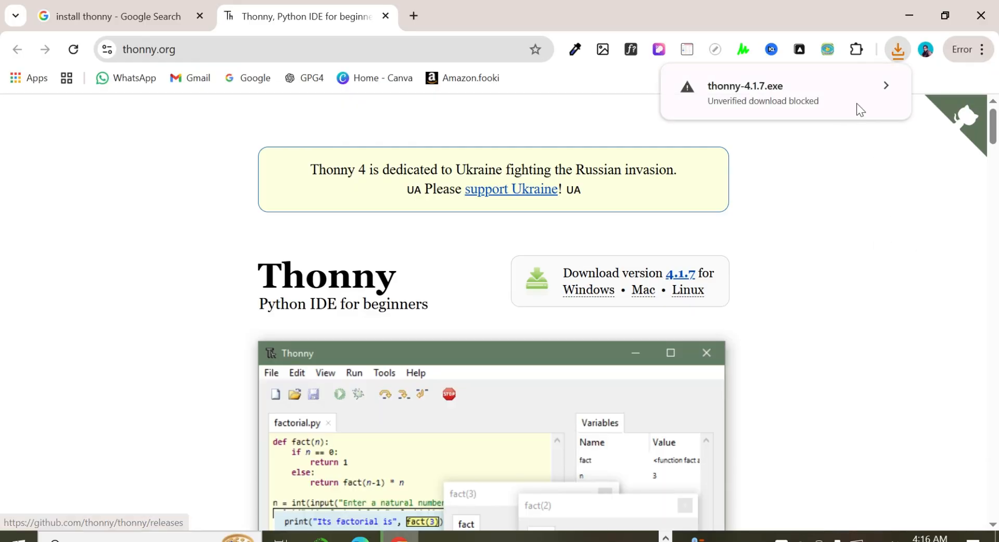
pyautogui.click(880, 86)
pyautogui.click(826, 176)
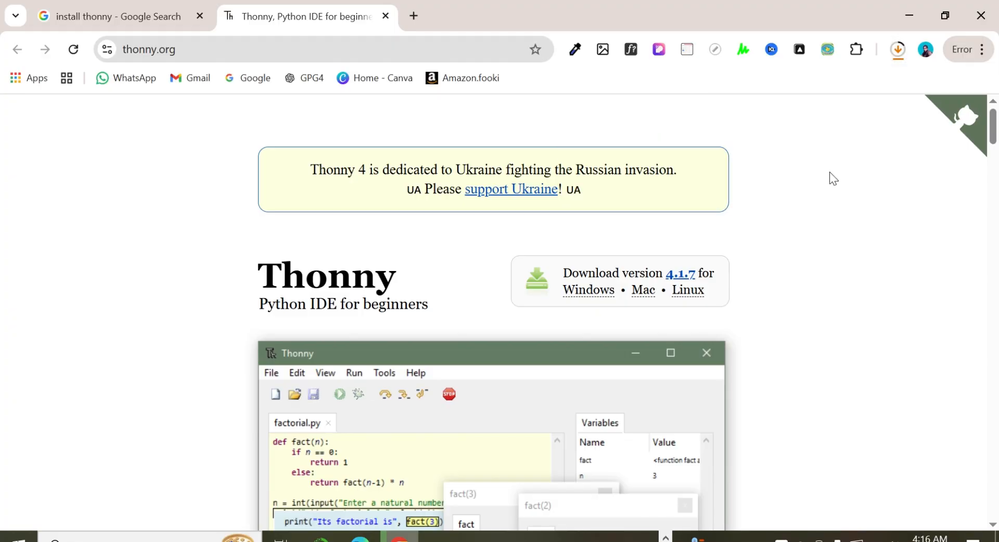
# Step: Check the progress of the thonny-4.1.7.exe download in the recent download history
pyautogui.click(898, 55)
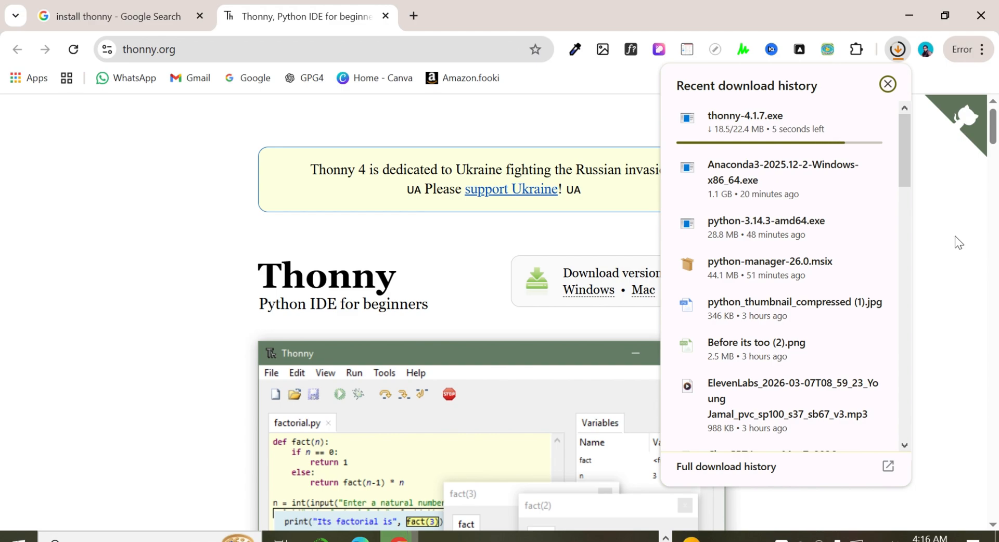
pyautogui.click(954, 238)
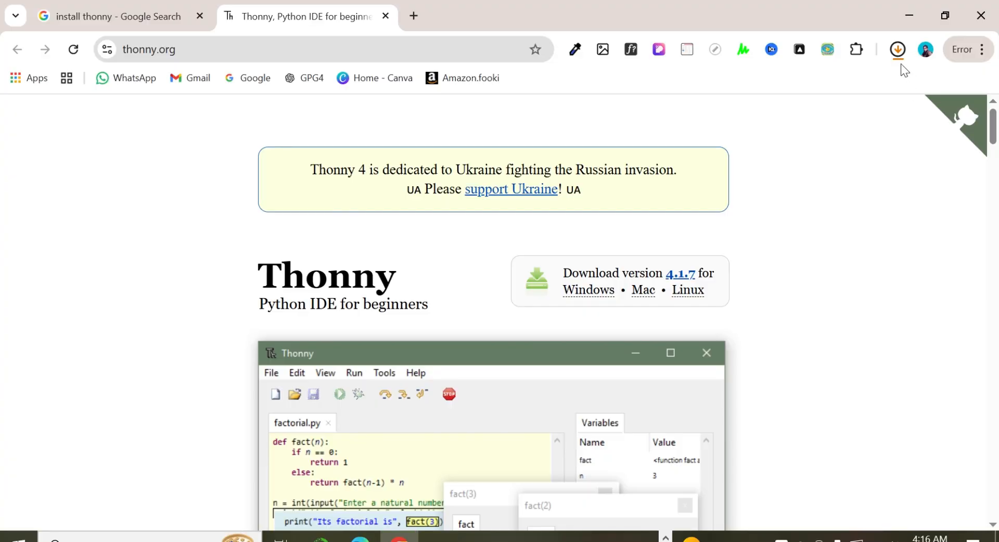
pyautogui.click(897, 49)
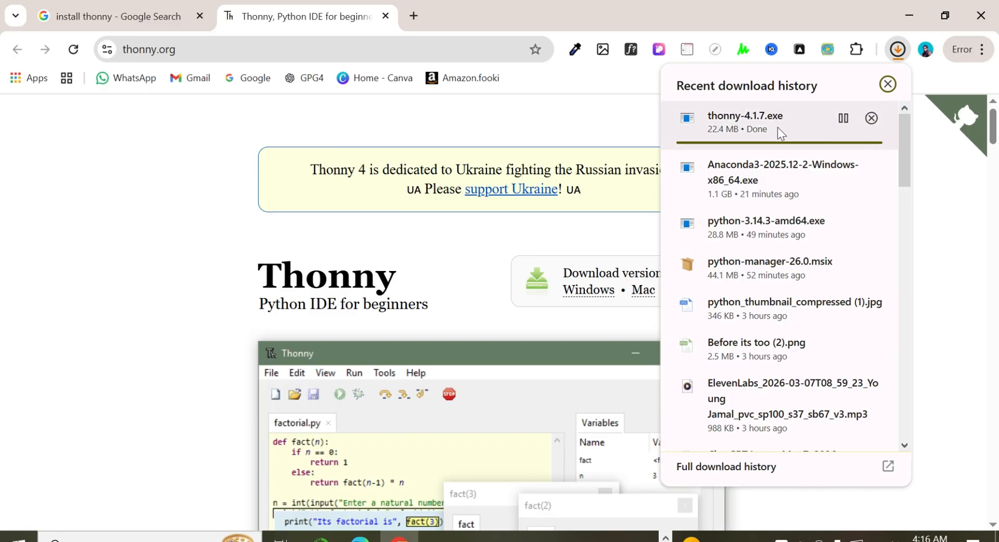
pyautogui.click(943, 201)
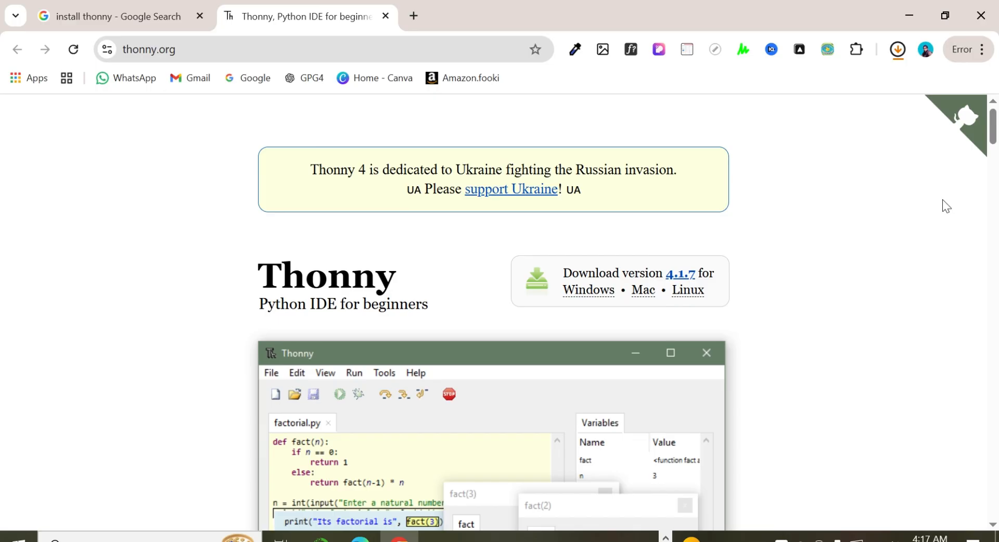
pyautogui.click(900, 50)
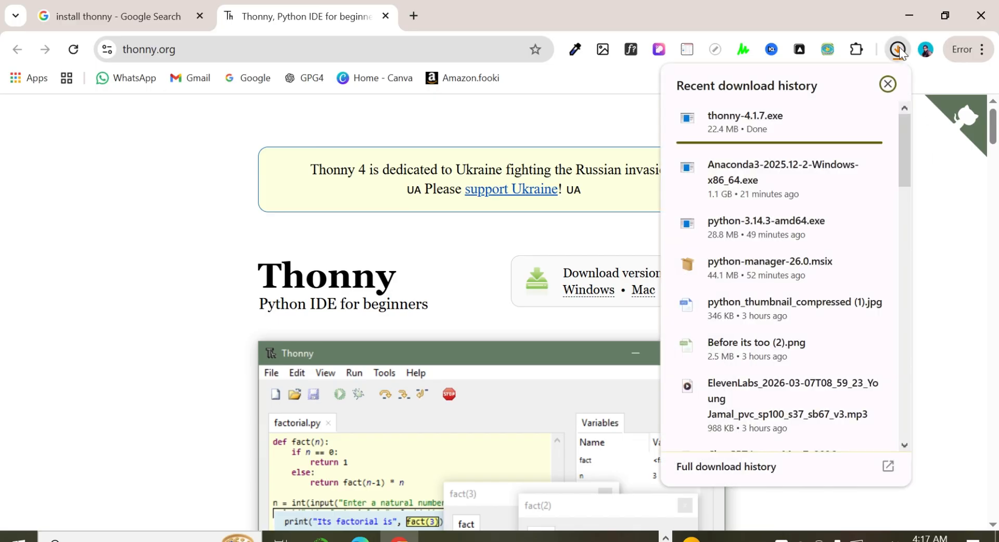
pyautogui.click(935, 199)
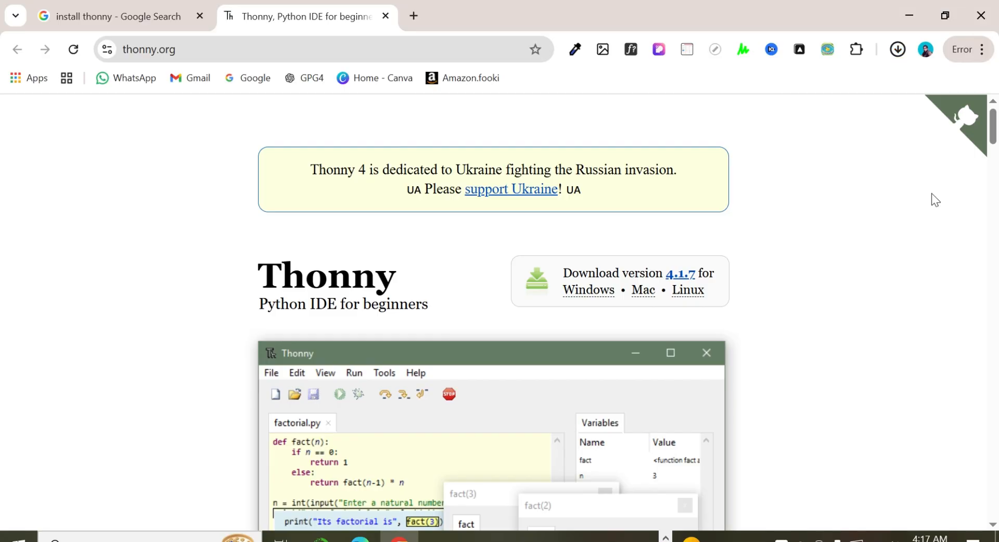
pyautogui.click(898, 51)
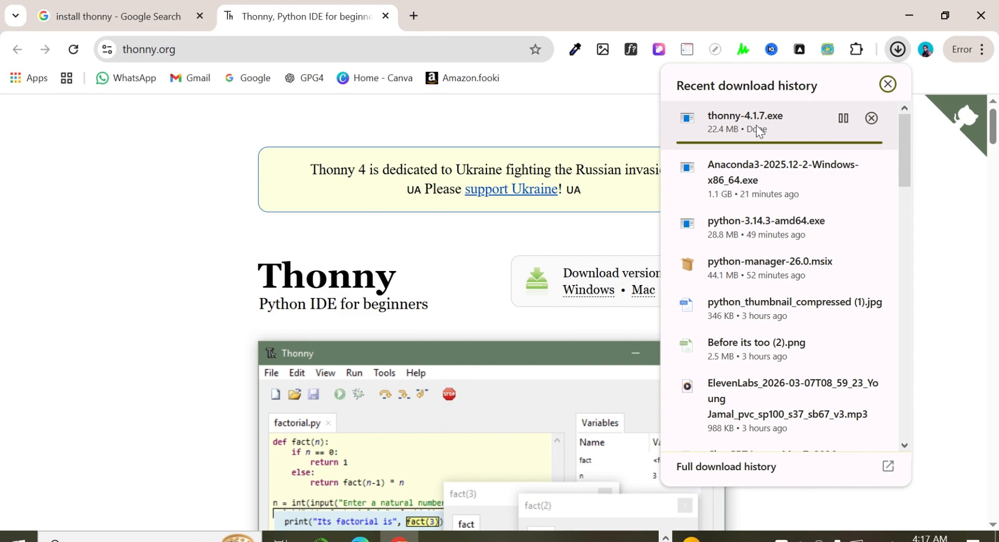
pyautogui.click(953, 190)
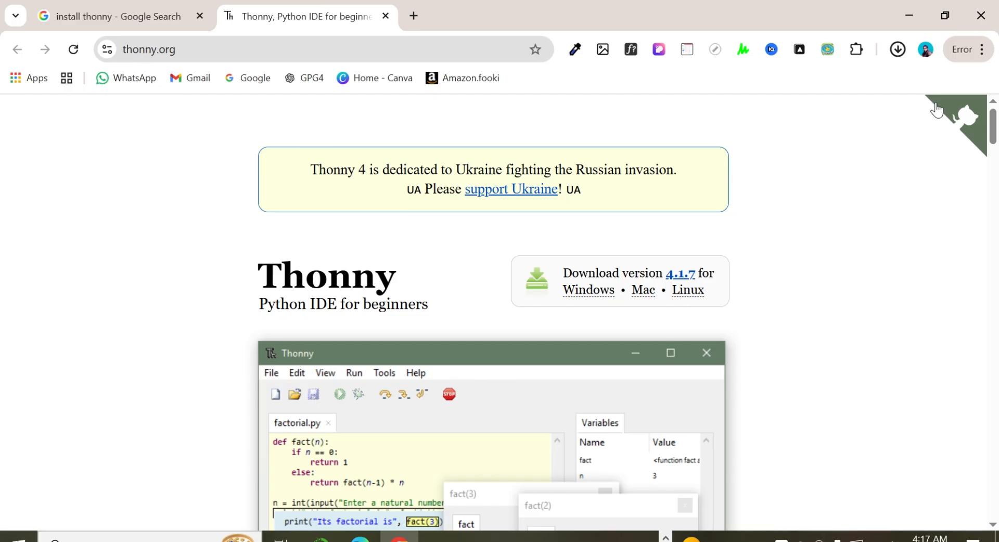
pyautogui.click(897, 49)
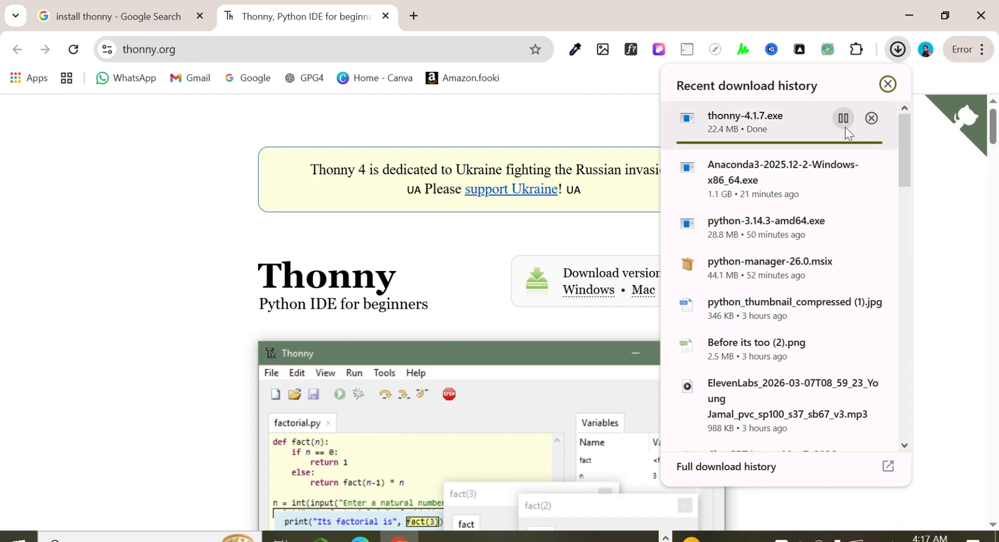
pyautogui.click(961, 211)
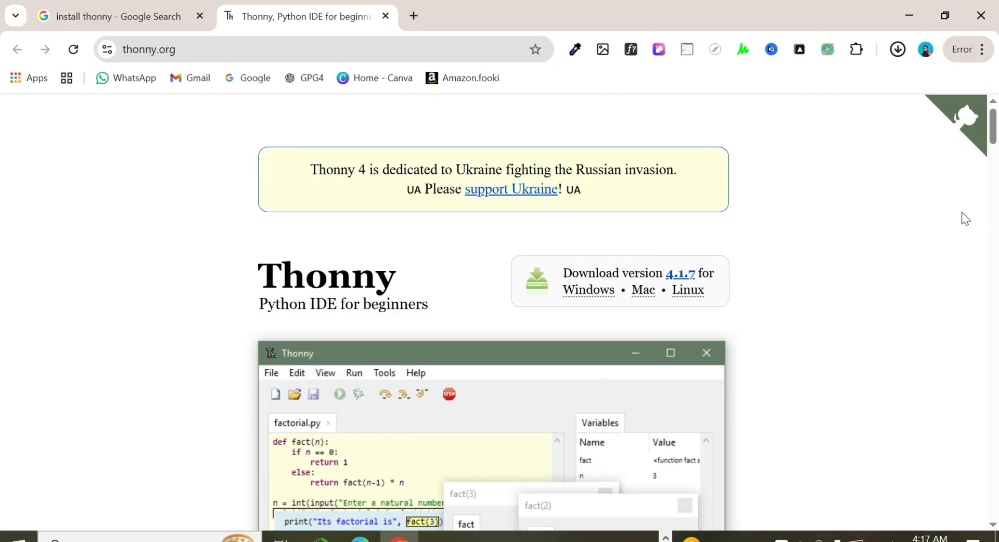
pyautogui.click(899, 49)
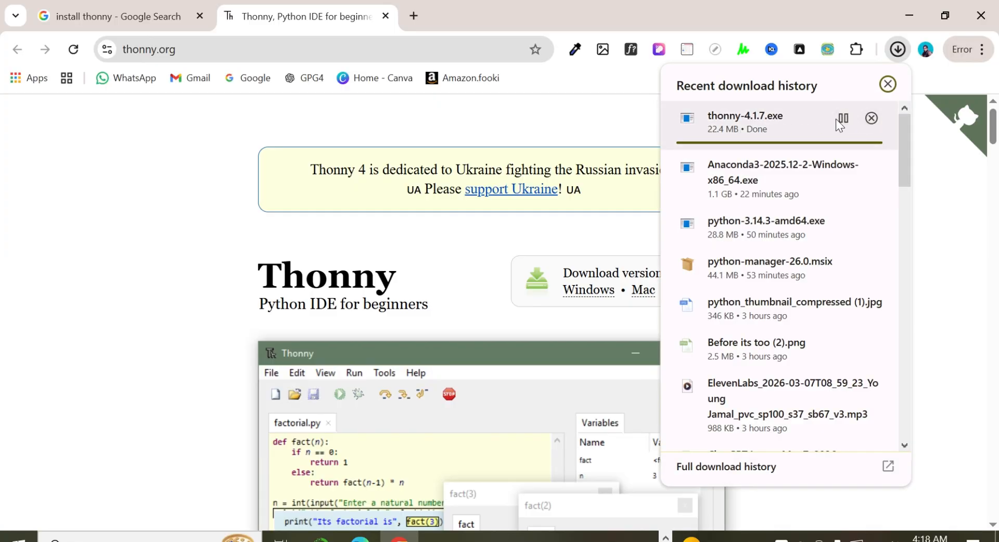
pyautogui.click(941, 163)
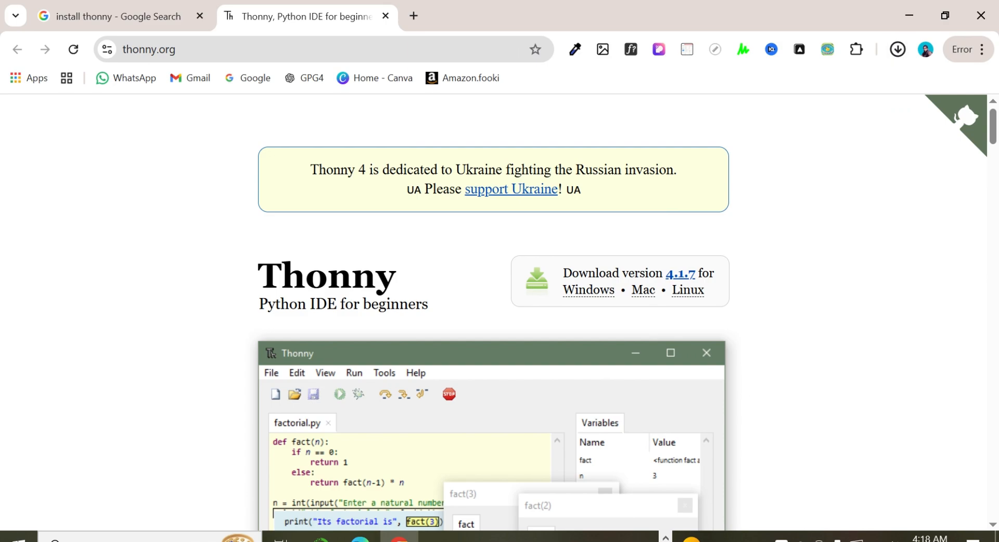
pyautogui.moveTo(639, 538)
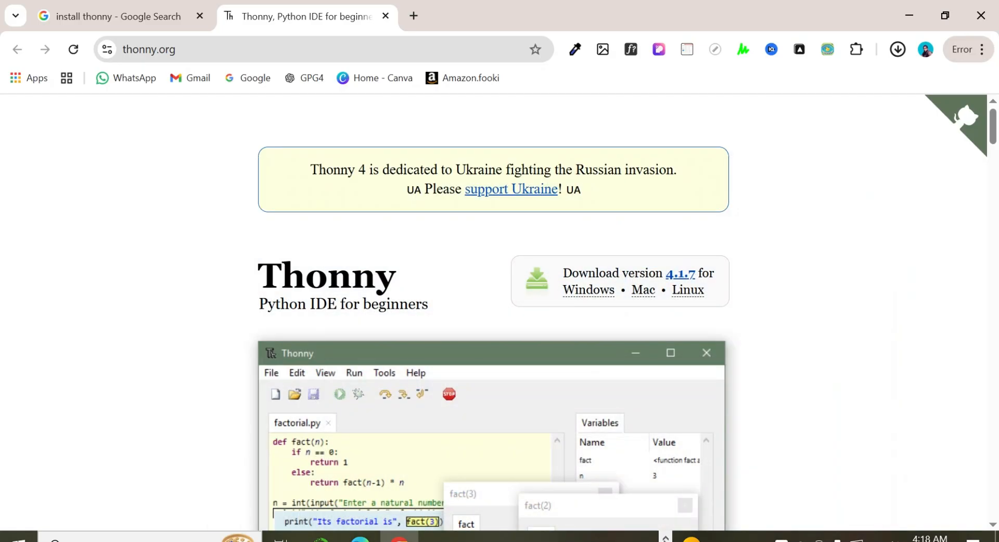
pyautogui.click(665, 539)
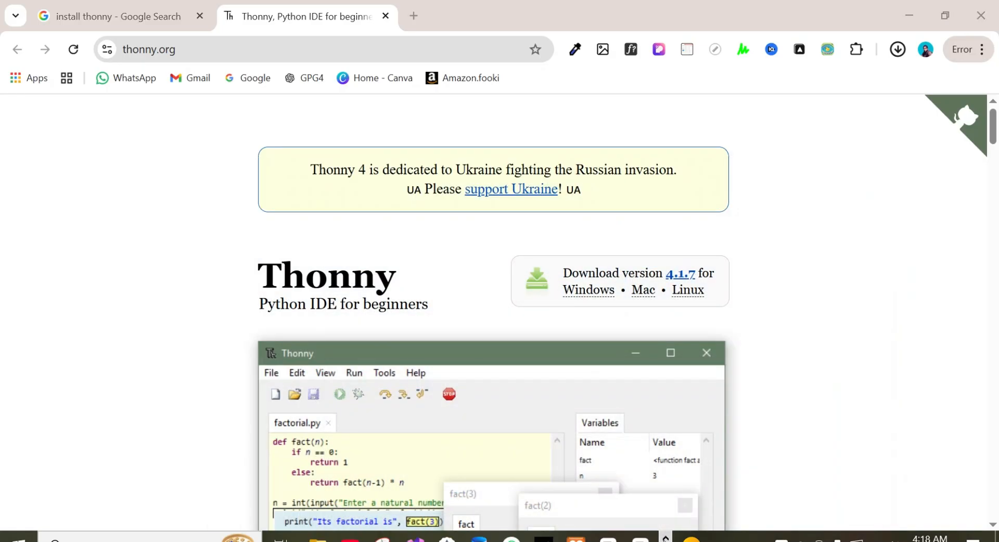
pyautogui.click(609, 539)
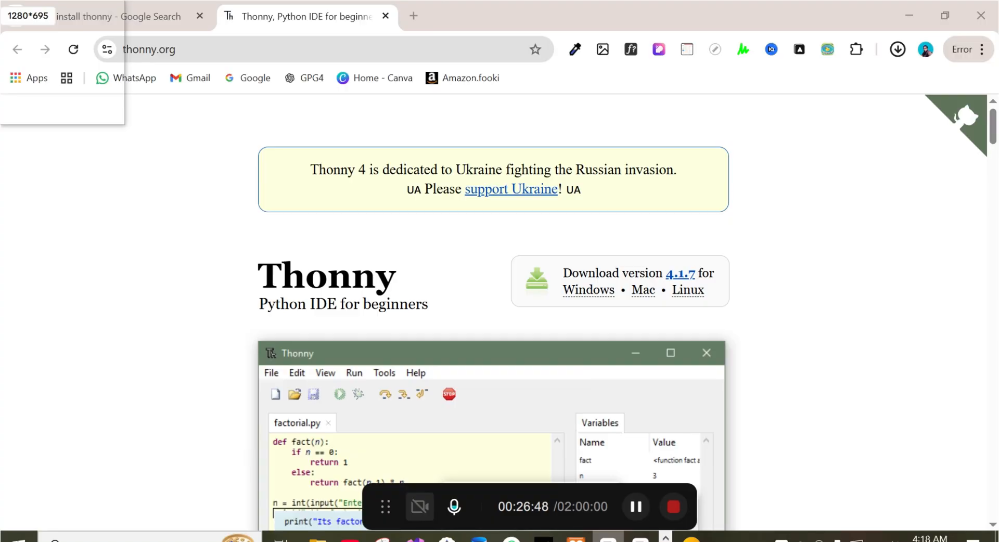
pyautogui.click(93, 14)
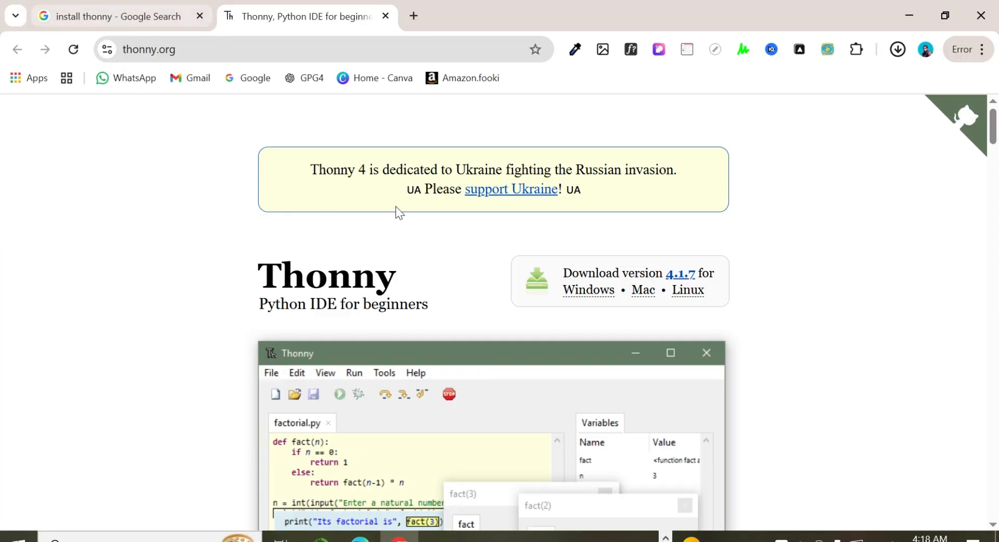
# Step: Recheck the recent download history until the thonny-4.1.7.exe download has finished
pyautogui.click(897, 51)
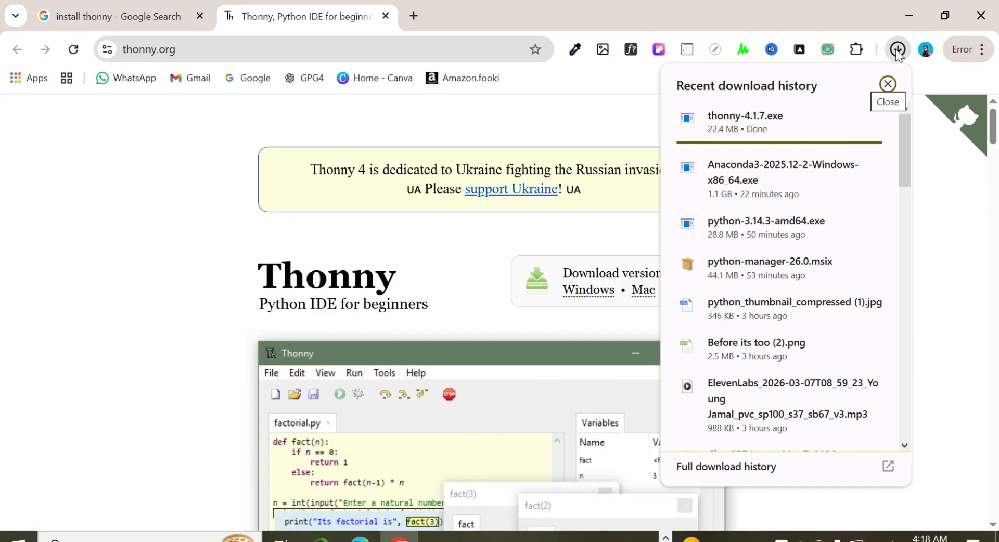
pyautogui.click(931, 221)
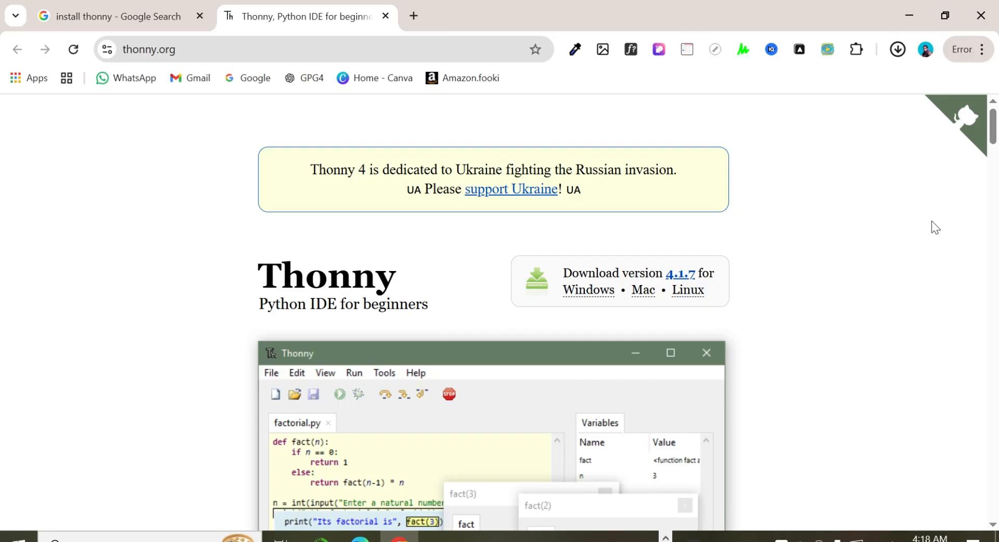
pyautogui.click(898, 49)
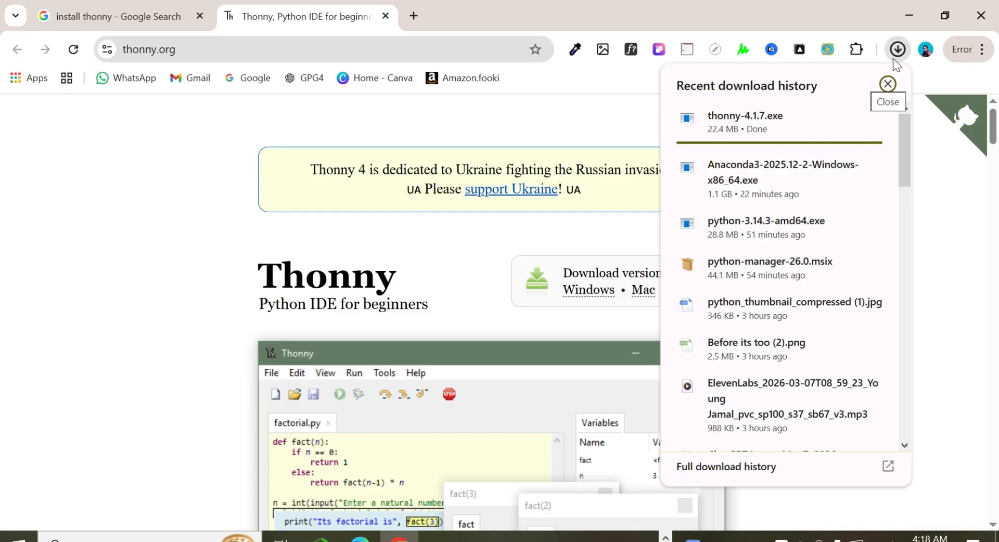
pyautogui.click(945, 223)
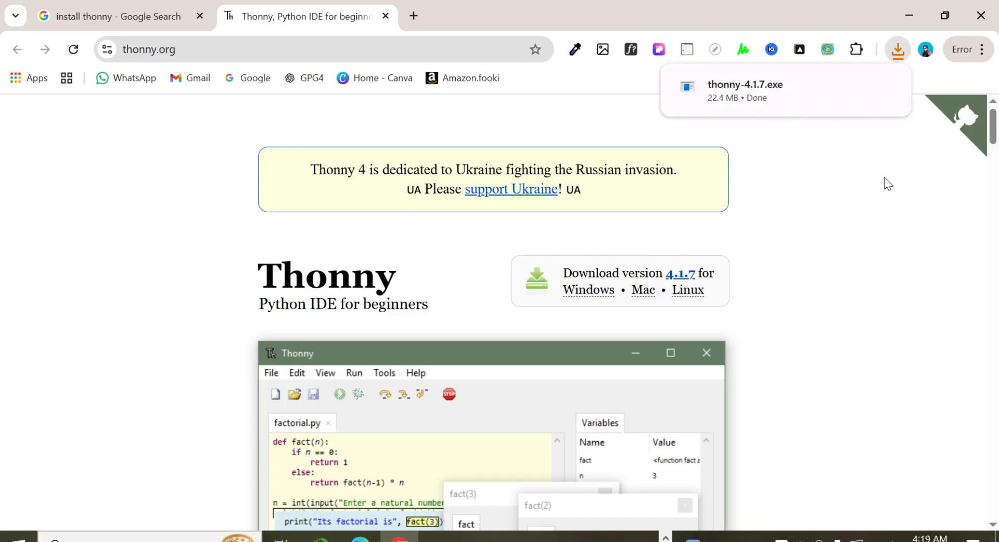
# Step: Show the downloaded Thonny installer in its folder, maximize the folder window and launch thonny-4.1.7
pyautogui.click(858, 87)
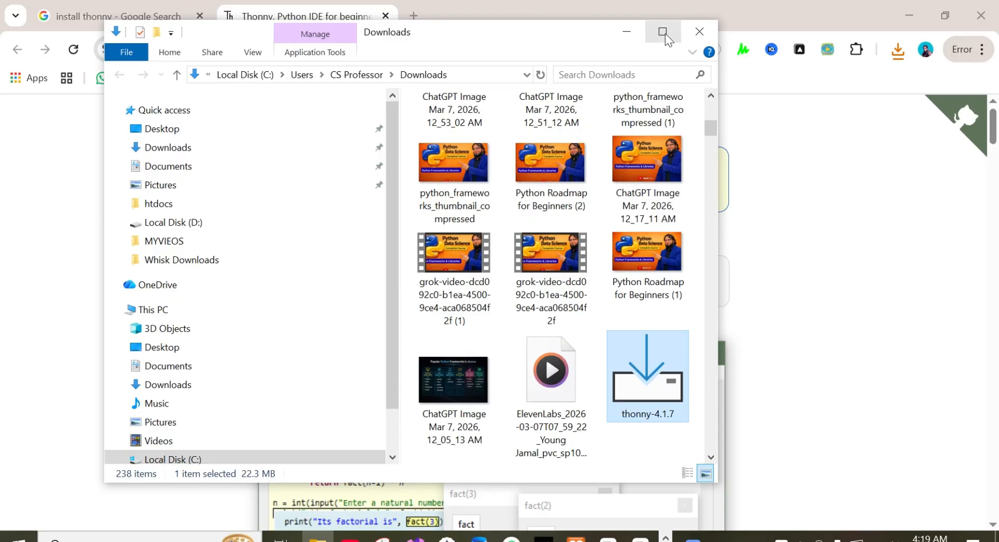
pyautogui.click(664, 32)
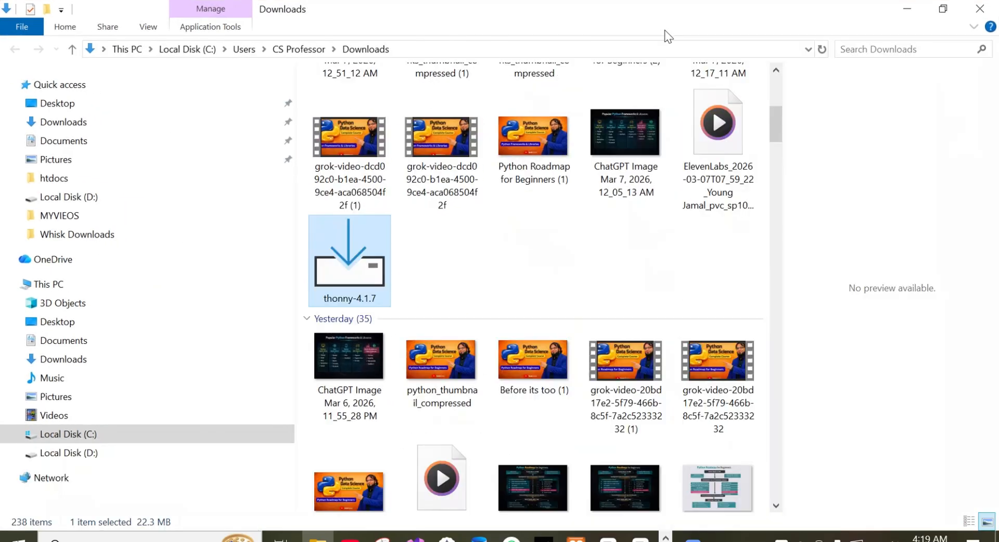
pyautogui.doubleClick(363, 270)
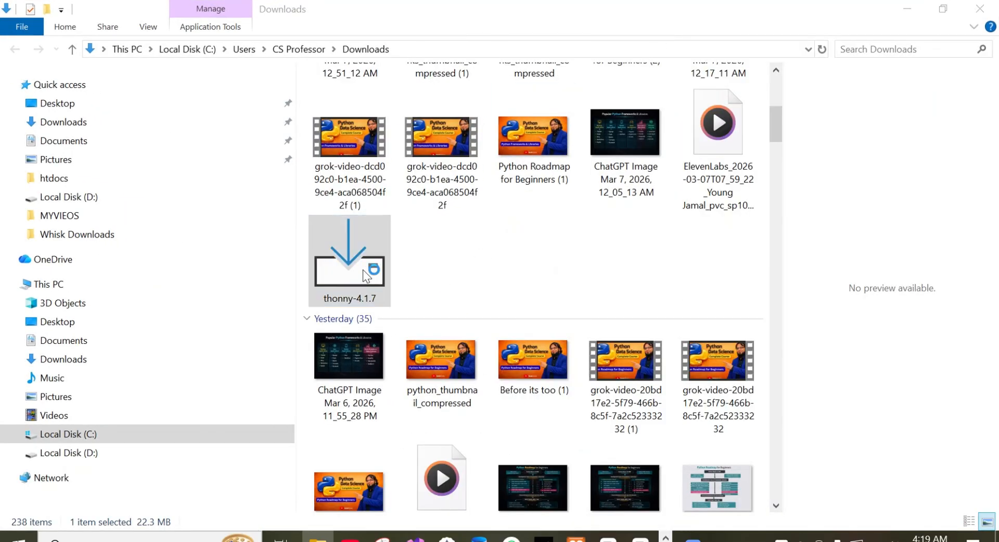
# Step: Minimize the Downloads folder and browser windows and choose to install Thonny for me only (recommended)
pyautogui.click(908, 7)
pyautogui.click(907, 11)
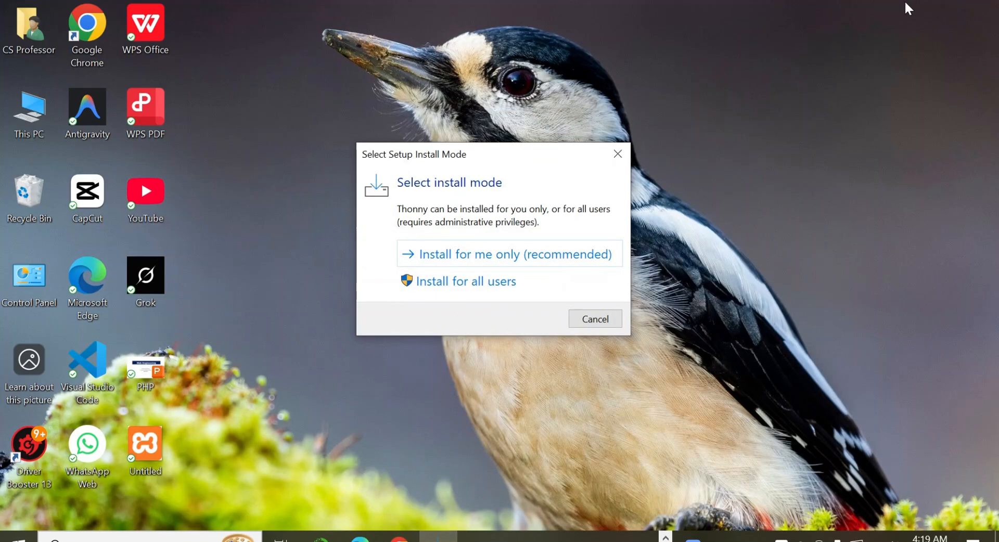
pyautogui.click(493, 255)
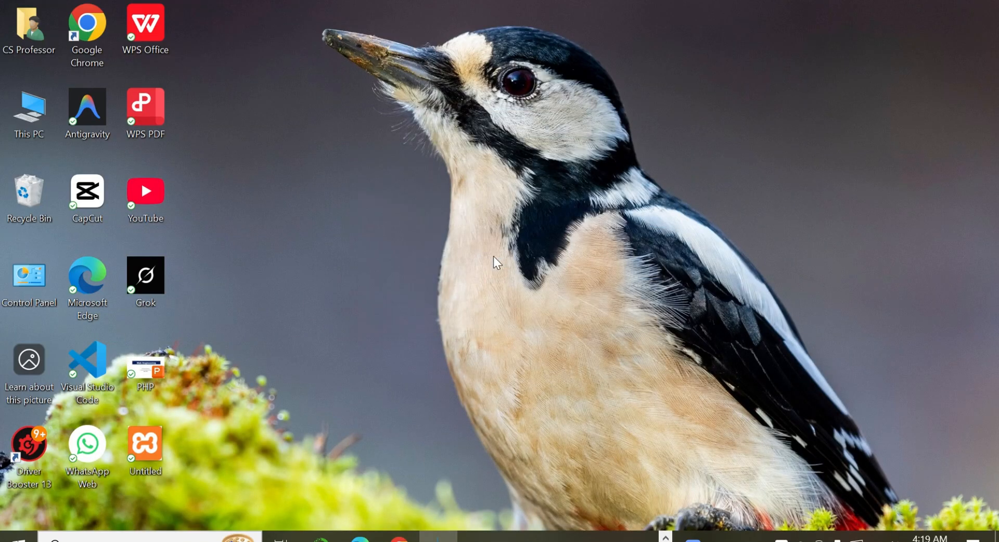
# Step: Accept the Thonny license agreement and keep the default destination folder and remaining default settings up to the additional tasks
pyautogui.click(594, 398)
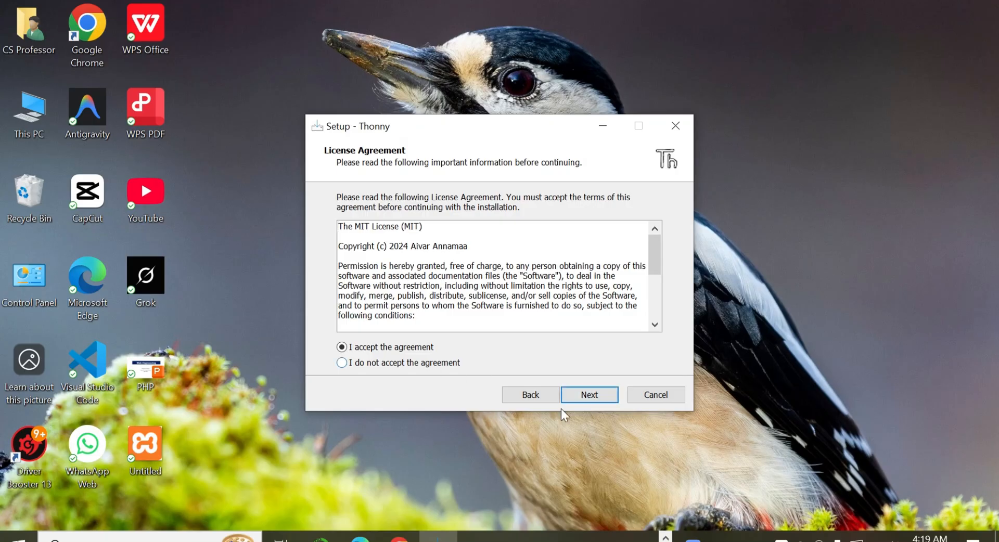
pyautogui.click(592, 396)
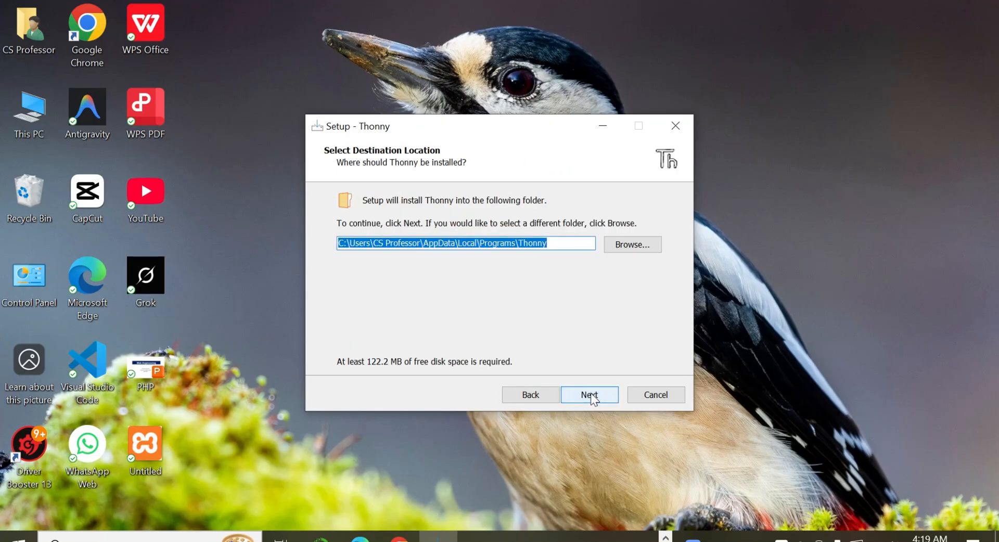
pyautogui.click(592, 395)
pyautogui.click(592, 395)
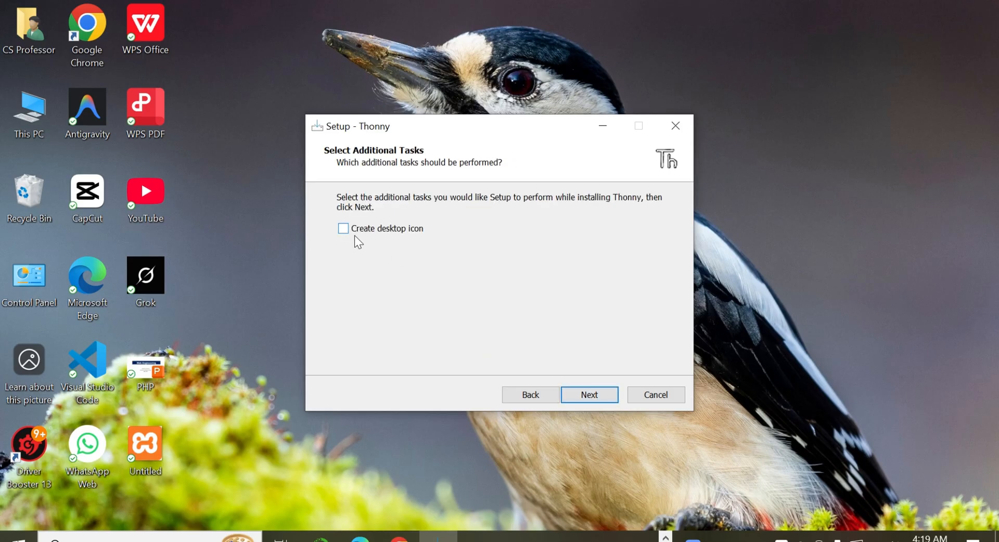
# Step: Enable the desktop icon for Thonny, run the installation and finish the setup wizard
pyautogui.click(343, 228)
pyautogui.click(590, 396)
pyautogui.click(590, 395)
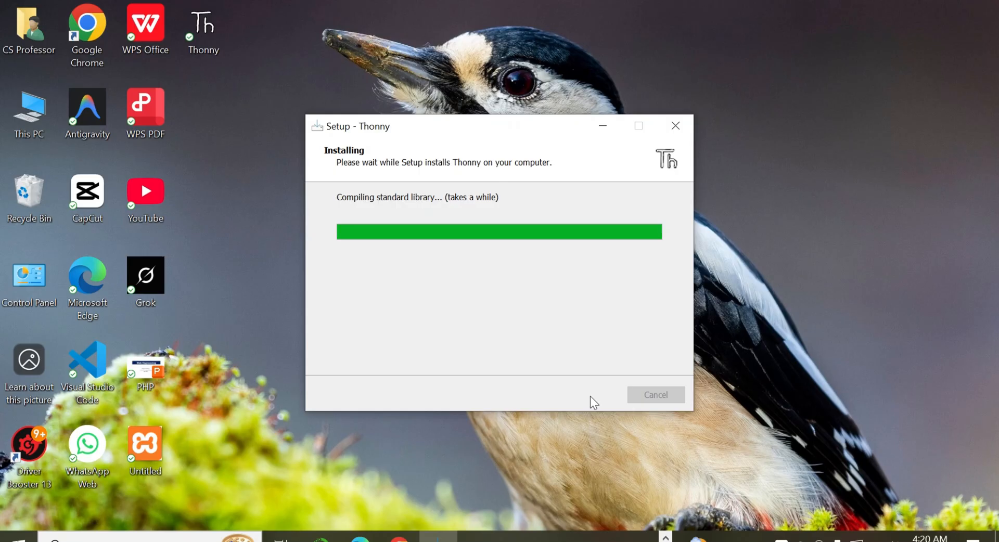
pyautogui.click(595, 395)
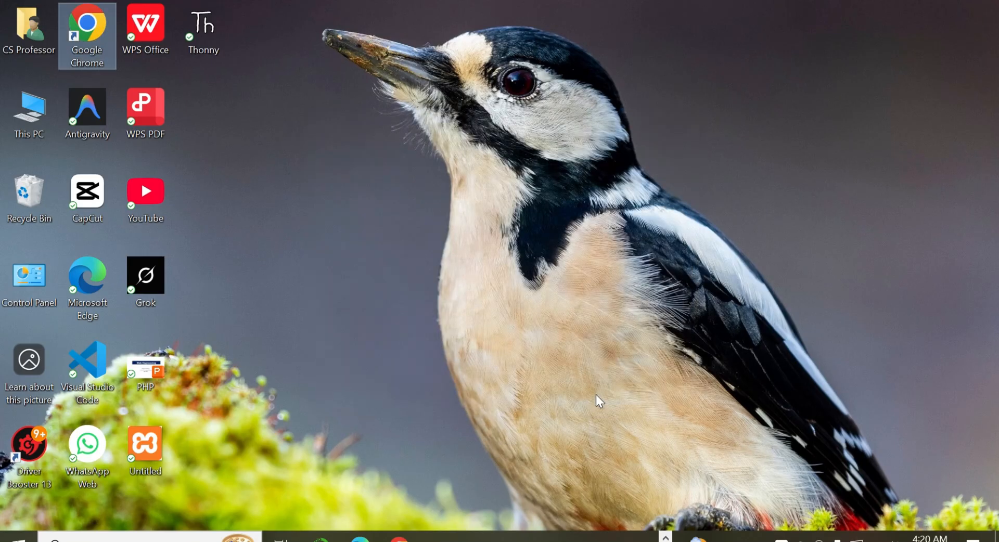
# Step: Launch Thonny from the desktop with English (US) and Standard initial settings, and maximize its window
pyautogui.doubleClick(206, 35)
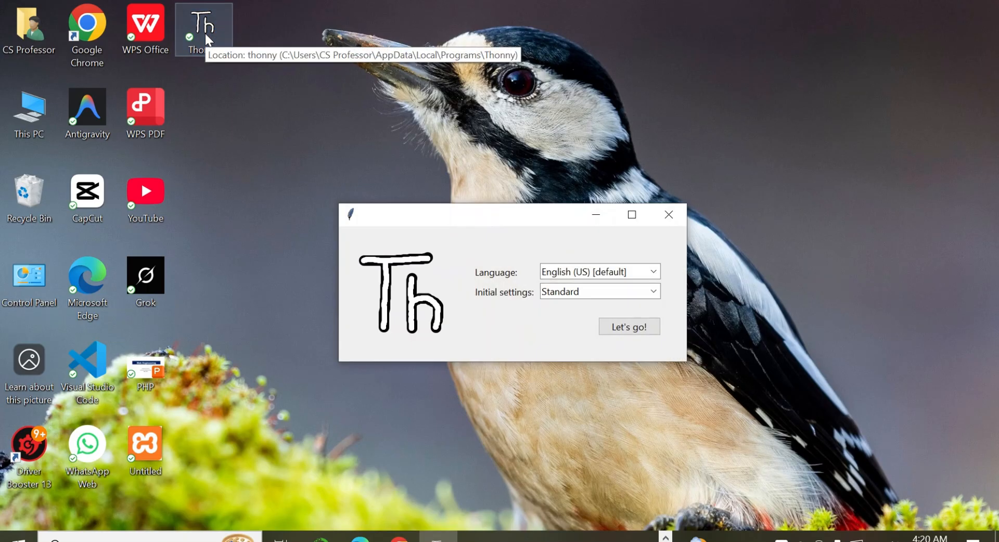
pyautogui.click(627, 328)
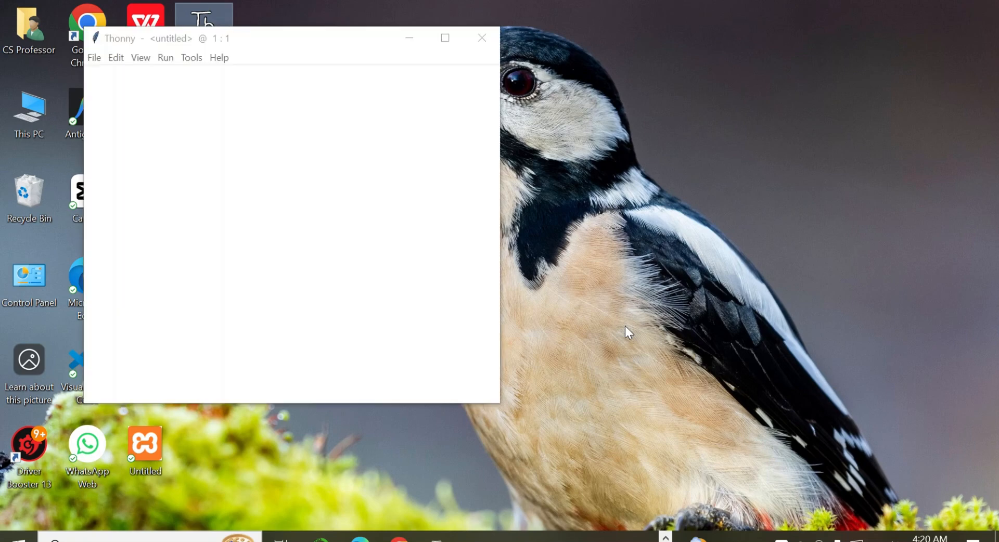
pyautogui.click(445, 39)
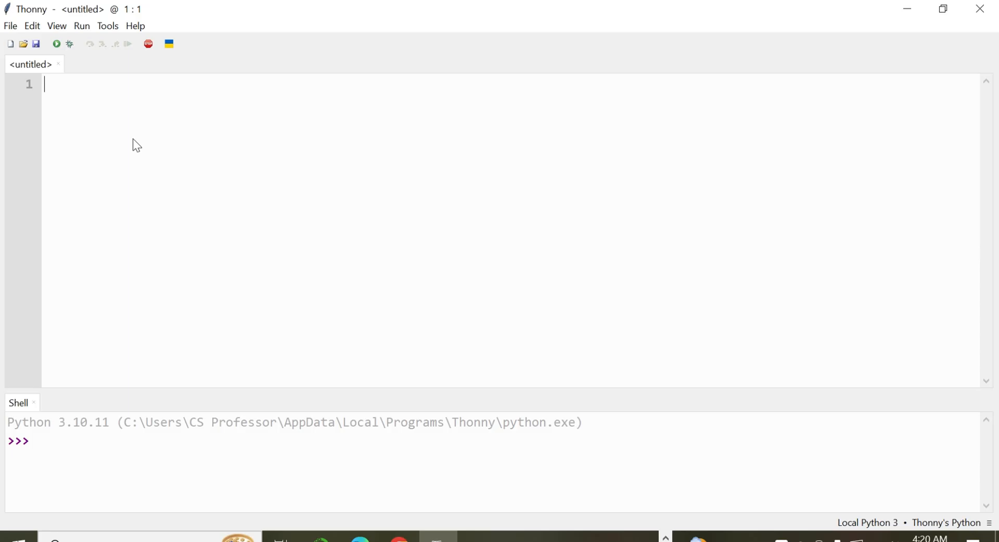
# Step: Save the untitled script as a Python file named first.py in the user folder
pyautogui.hotkey('ctrl', 's')
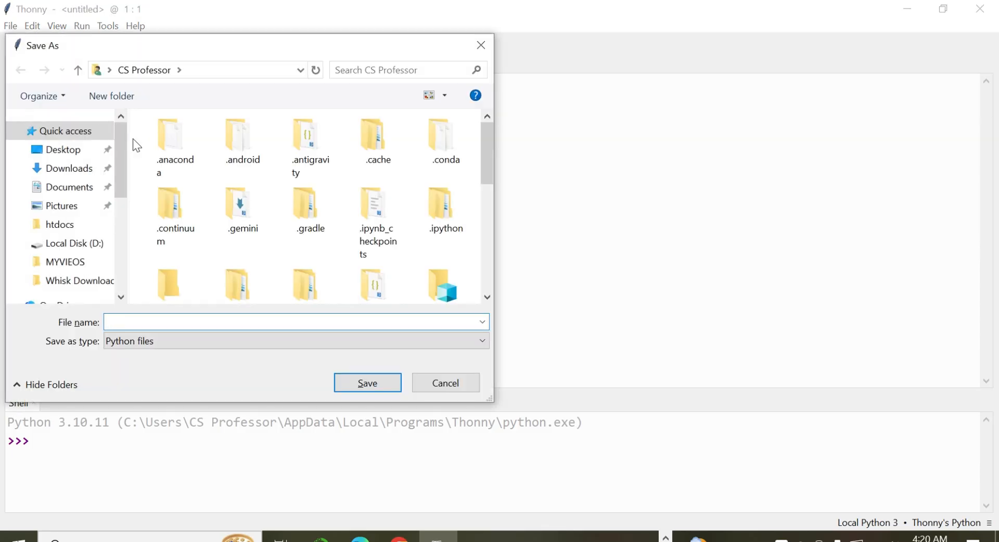
pyautogui.write('first.py')
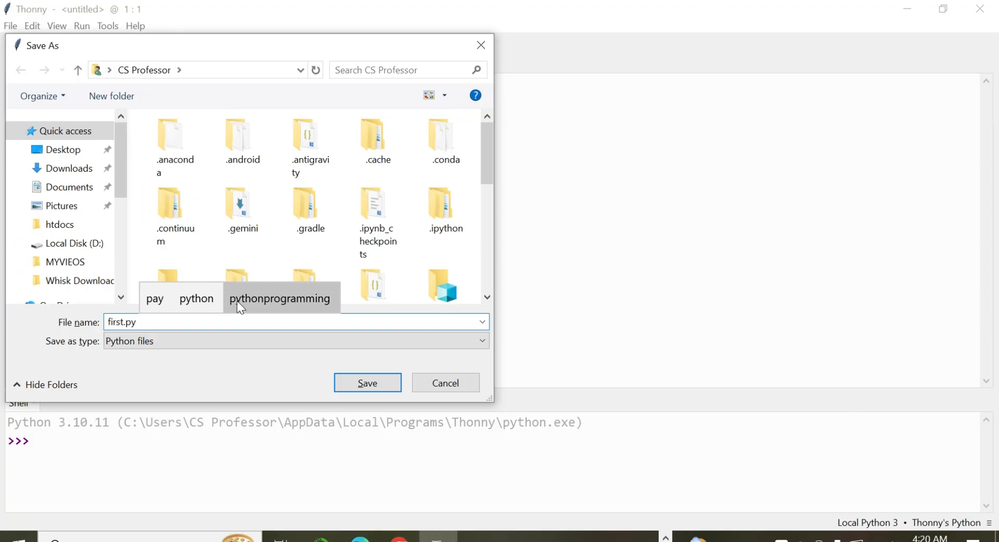
pyautogui.click(251, 343)
pyautogui.click(252, 343)
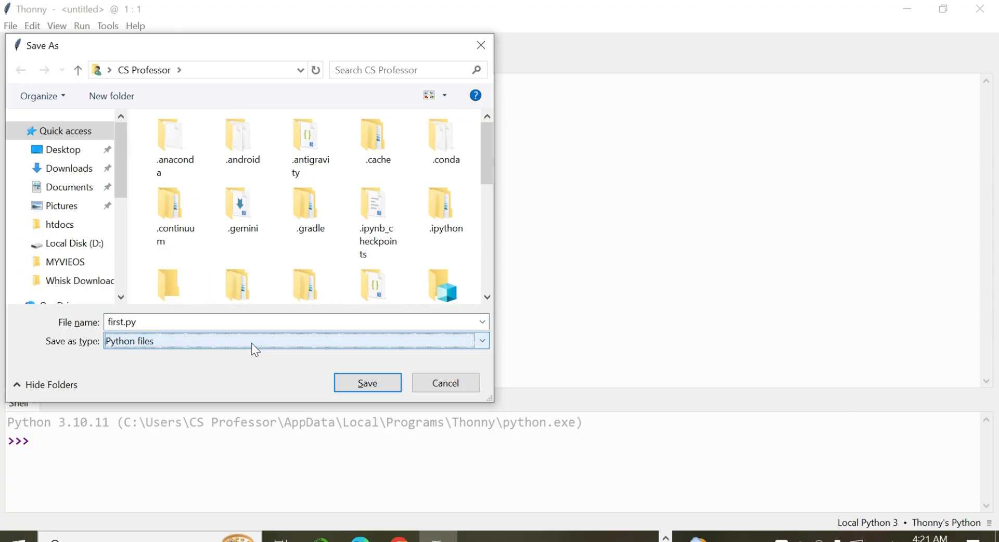
pyautogui.click(367, 388)
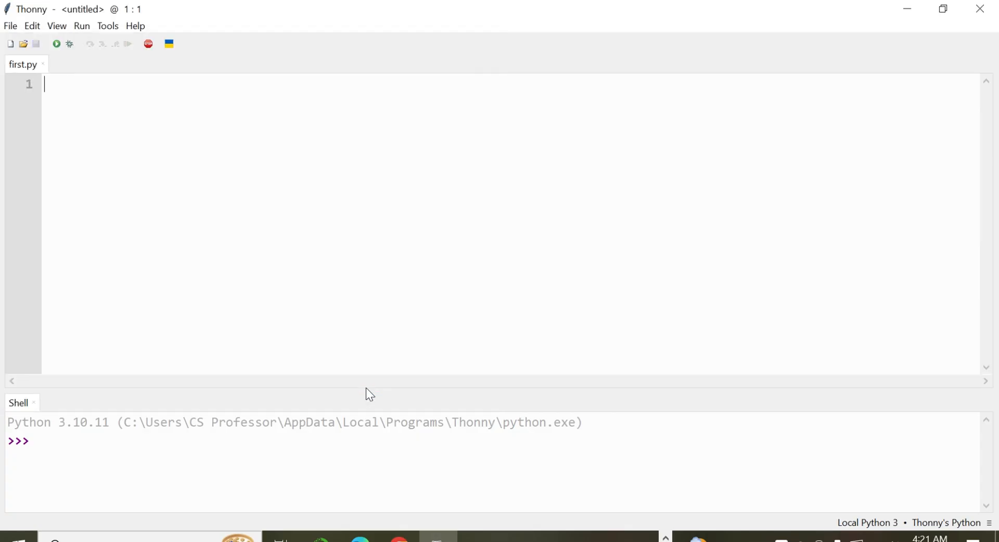
# Step: Write print("welcome") in first.py, run the script and highlight its output in the shell
pyautogui.write('print')
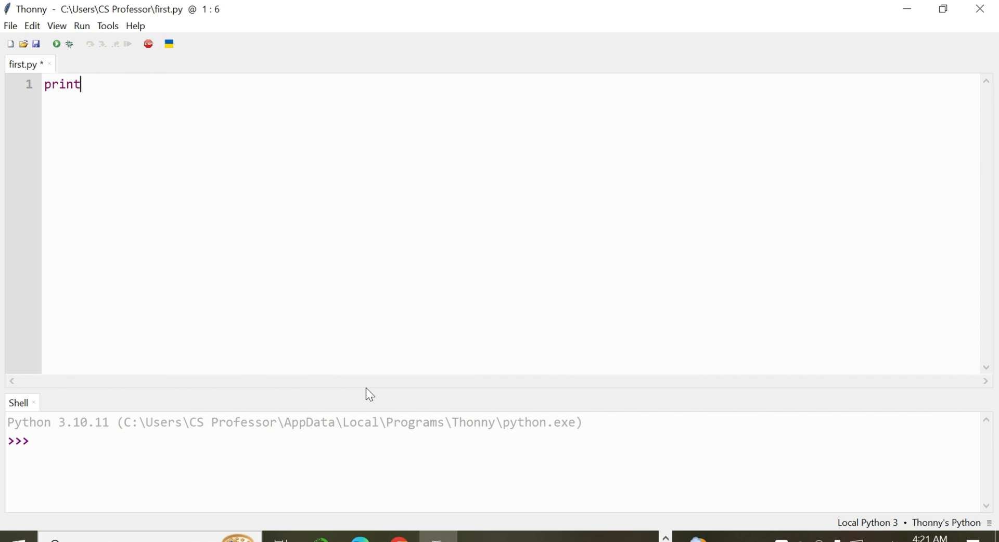
pyautogui.write('()')
pyautogui.press('Left')
pyautogui.write('"welcome"')
pyautogui.click(56, 44)
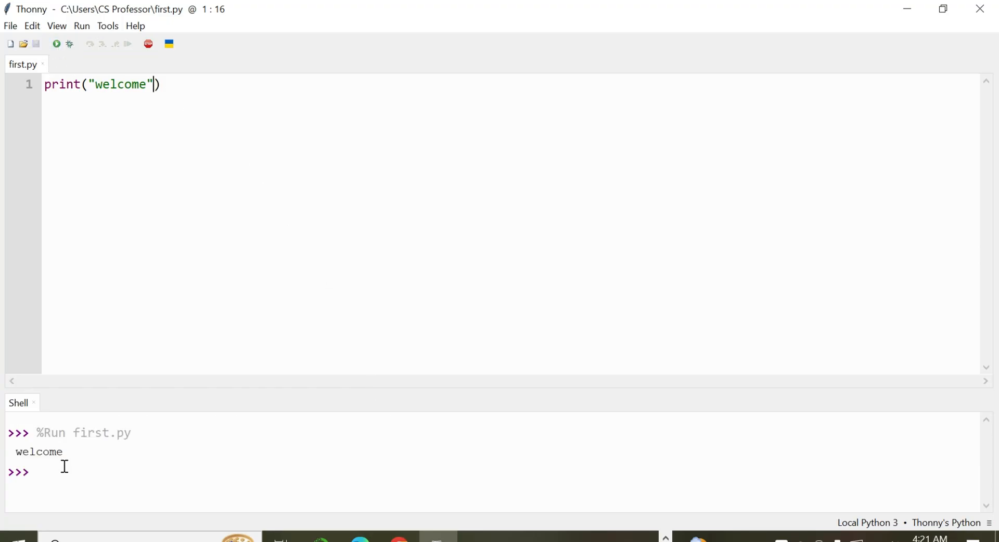
pyautogui.moveTo(64, 452); pyautogui.dragTo(17, 455)
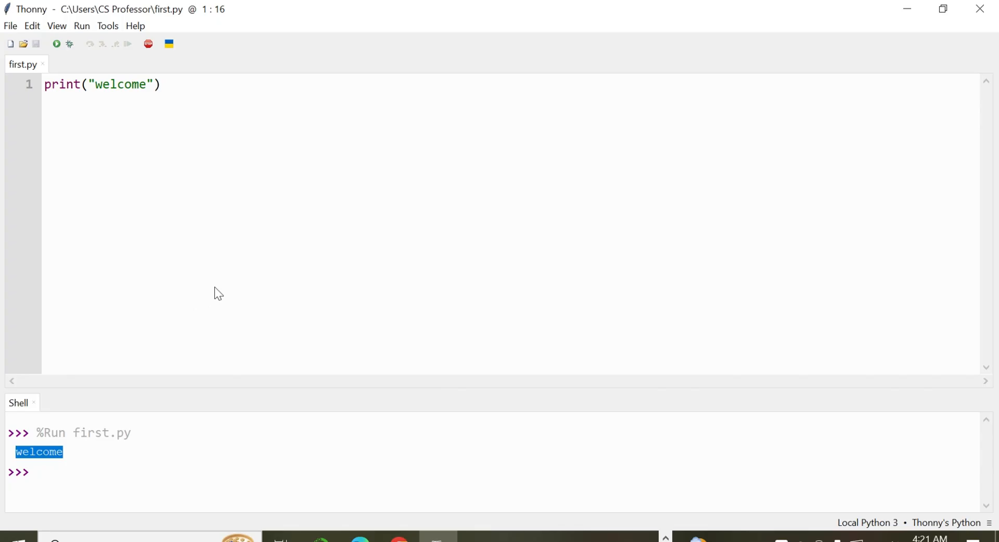
# Step: Try the Clean Dark Blue UI theme in Thonny's options and choose Clean Dark instead
pyautogui.click(55, 26)
pyautogui.click(55, 27)
pyautogui.click(82, 26)
pyautogui.moveTo(113, 31)
pyautogui.click(130, 133)
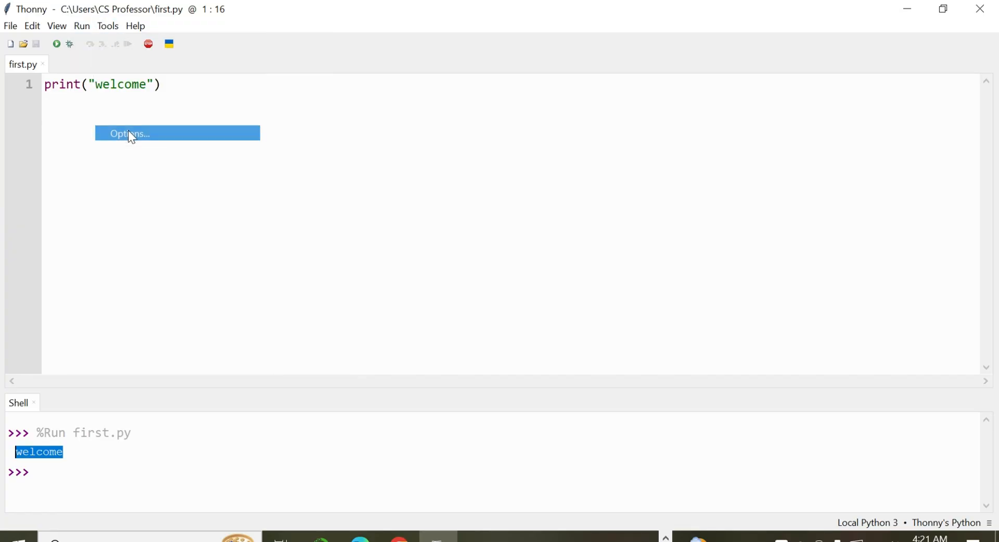
pyautogui.click(401, 92)
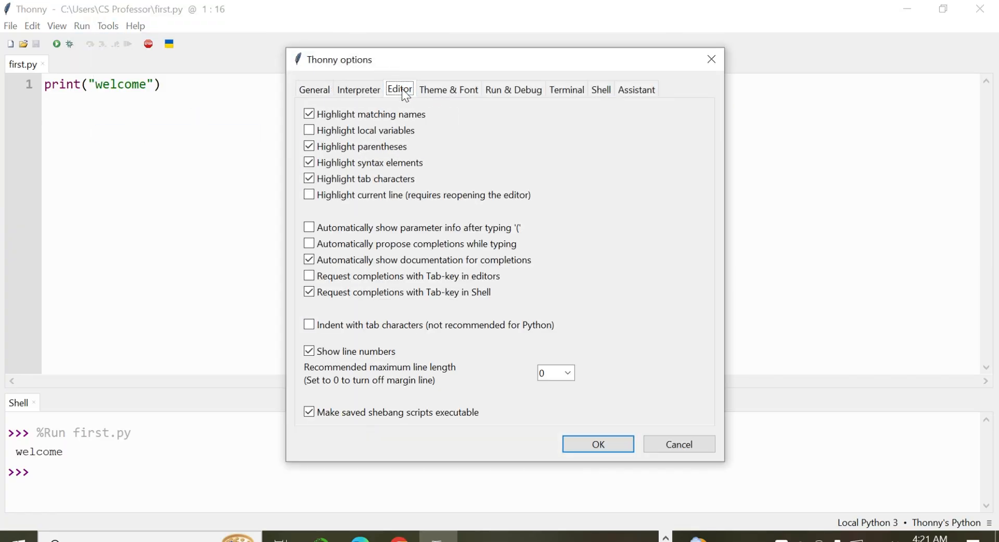
pyautogui.click(449, 91)
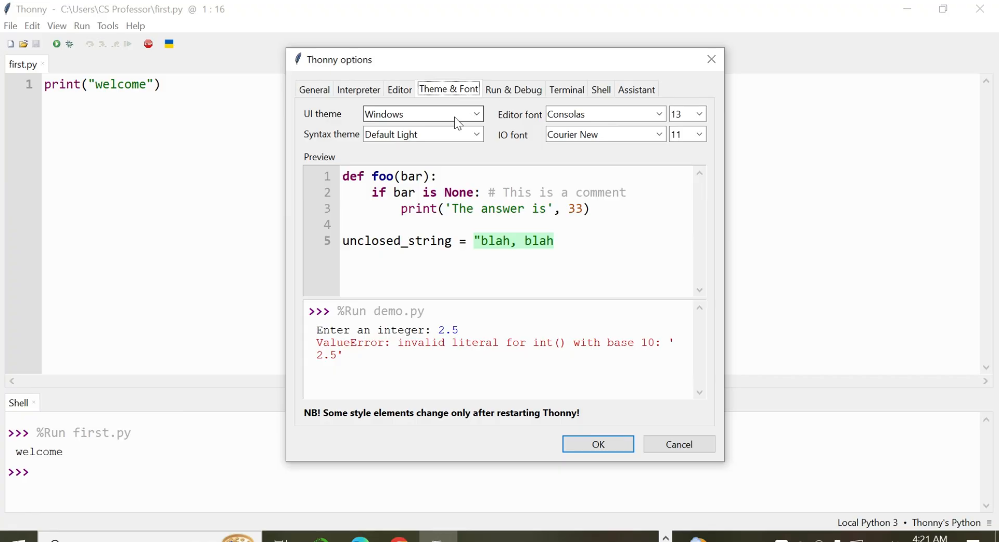
pyautogui.click(476, 114)
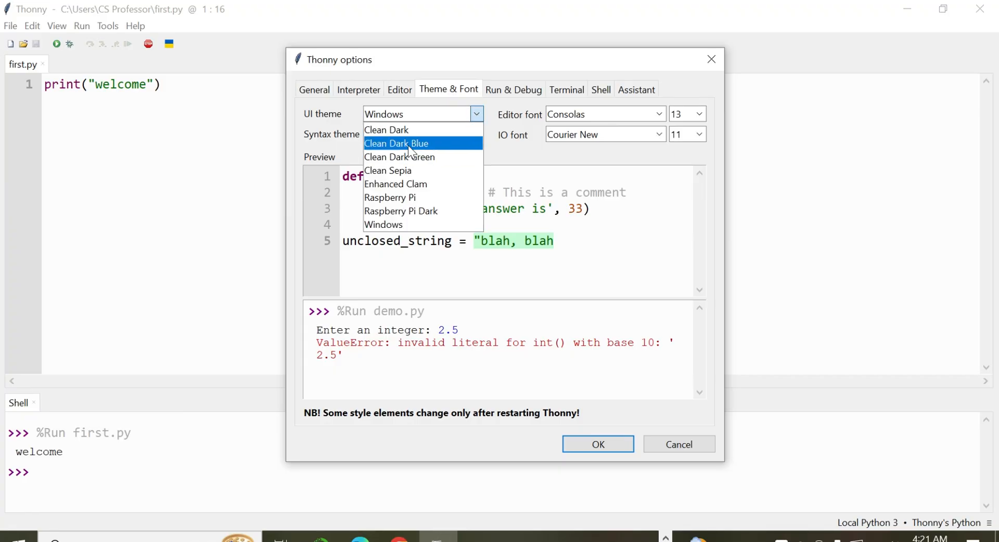
pyautogui.click(408, 145)
pyautogui.click(475, 114)
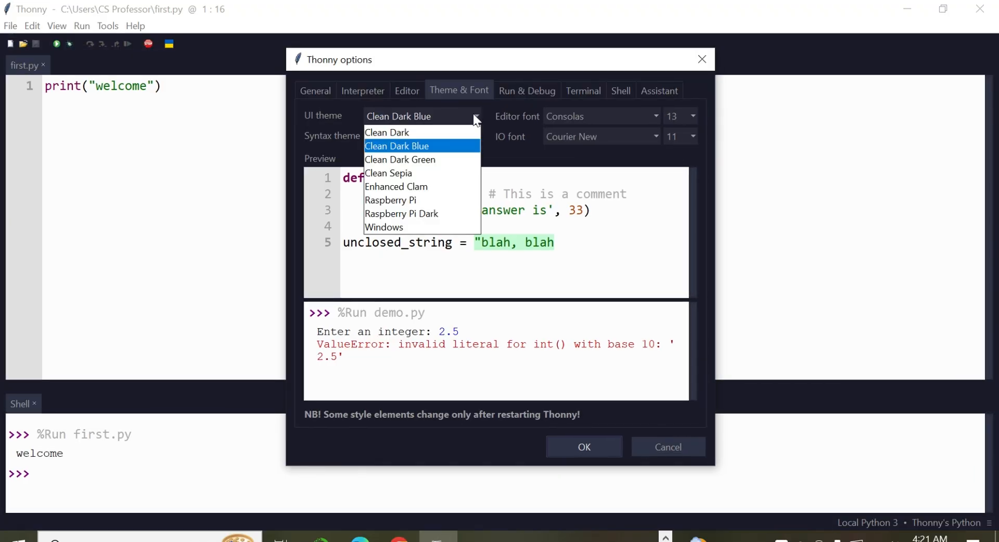
pyautogui.click(410, 132)
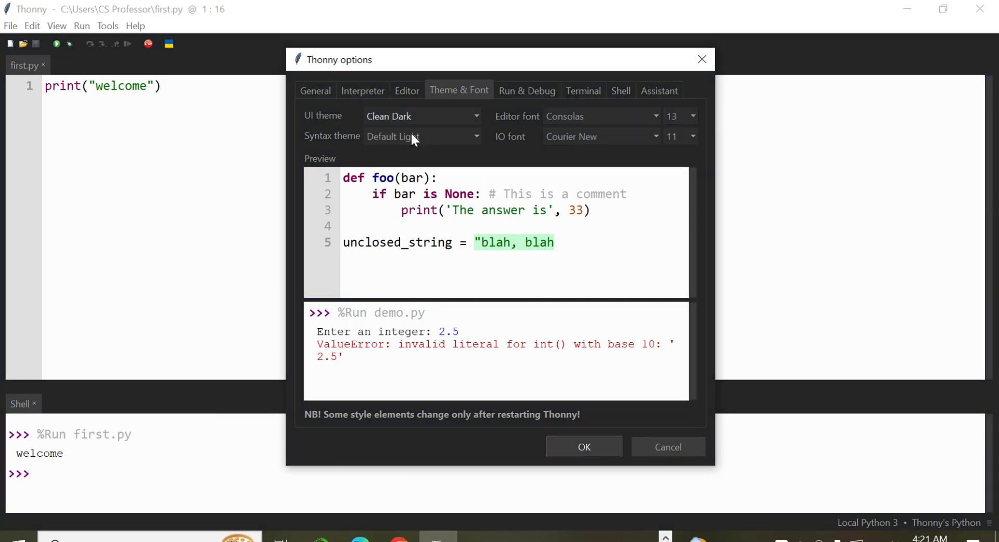
# Step: Set the editor font size to 14 and apply the Thonny options
pyautogui.click(691, 116)
pyautogui.click(675, 141)
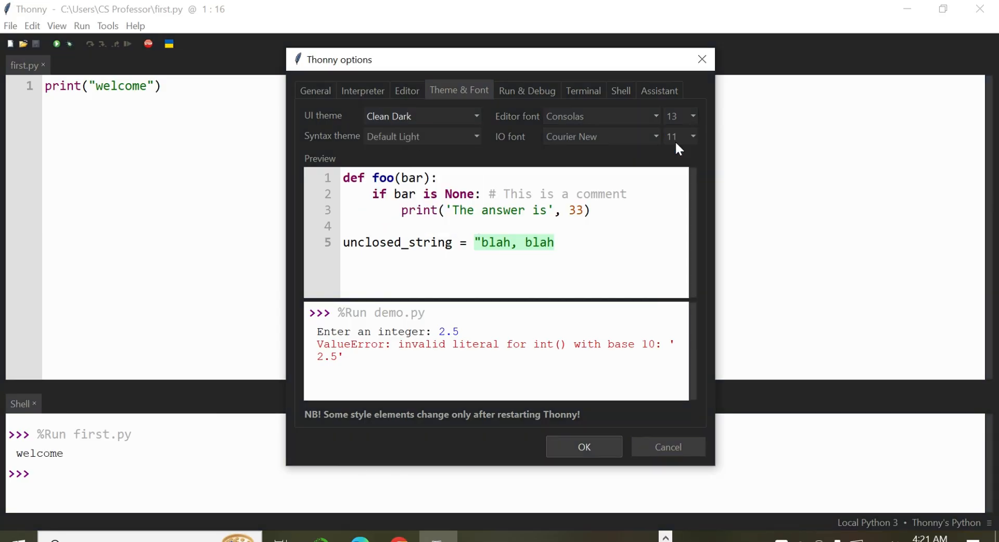
pyautogui.click(583, 451)
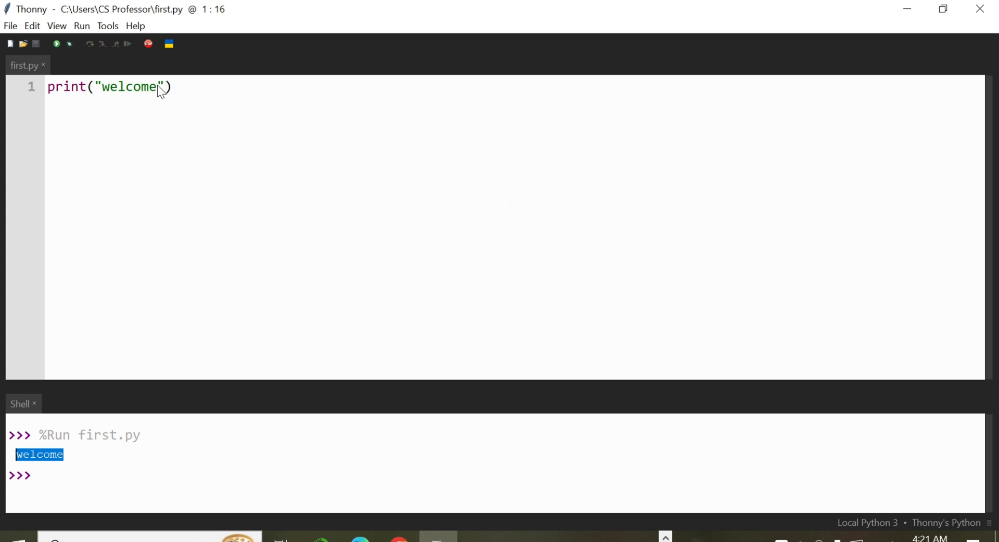
# Step: Extend the printed text to "welcome to python", run first.py again and highlight the output
pyautogui.click(160, 88)
pyautogui.write('to ')
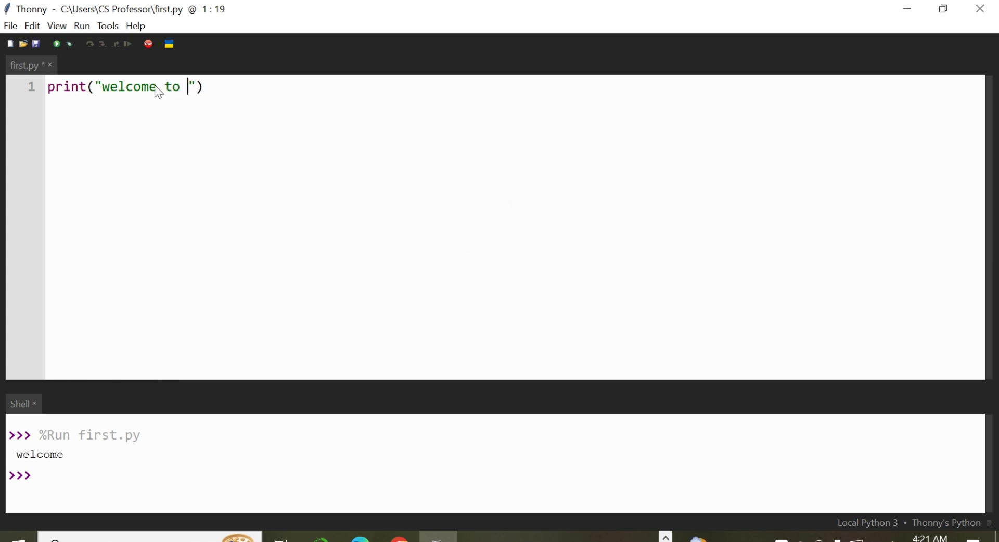
pyautogui.write('python')
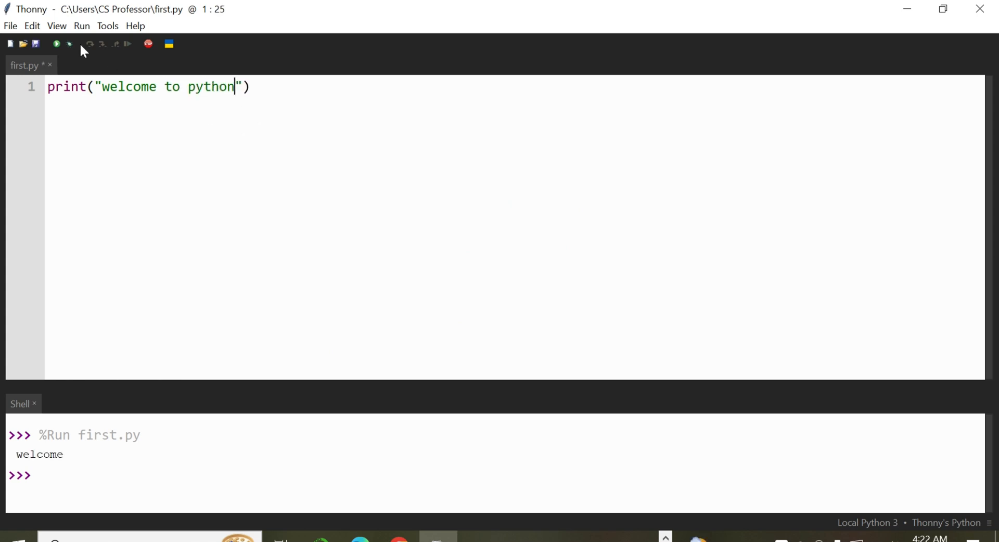
pyautogui.click(55, 42)
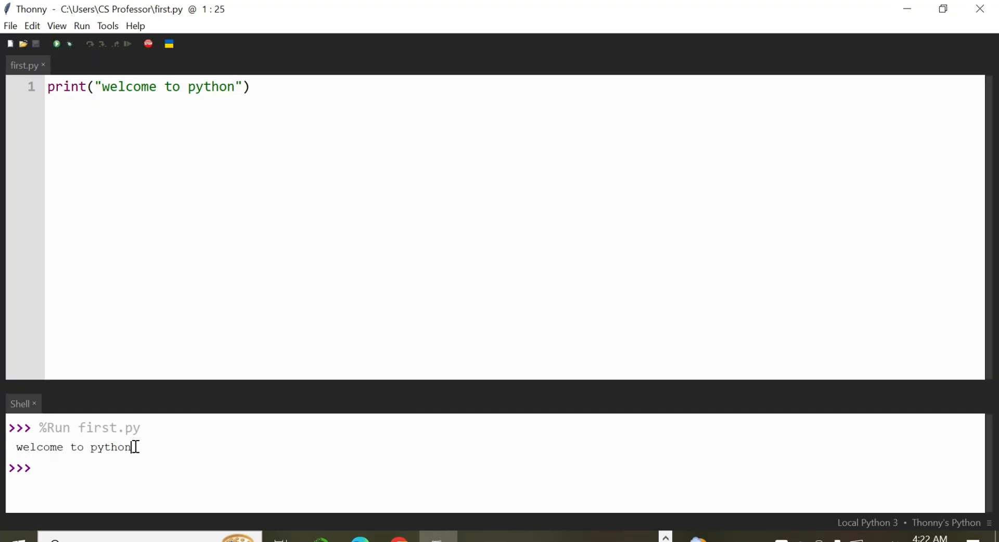
pyautogui.moveTo(135, 447); pyautogui.dragTo(13, 446)
# Step: Close Thonny and open Google Chrome in a maximized window
pyautogui.click(759, 257)
pyautogui.click(991, 6)
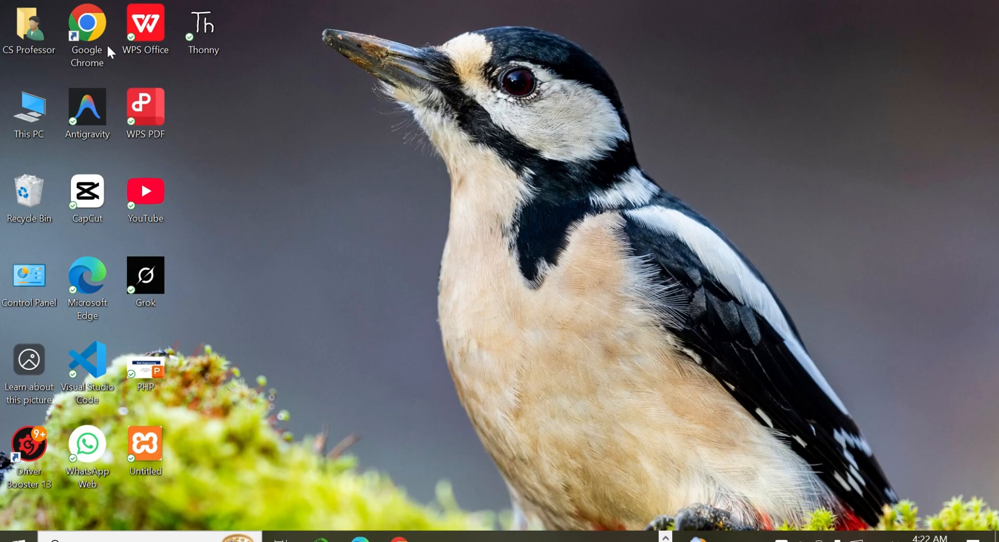
pyautogui.doubleClick(104, 46)
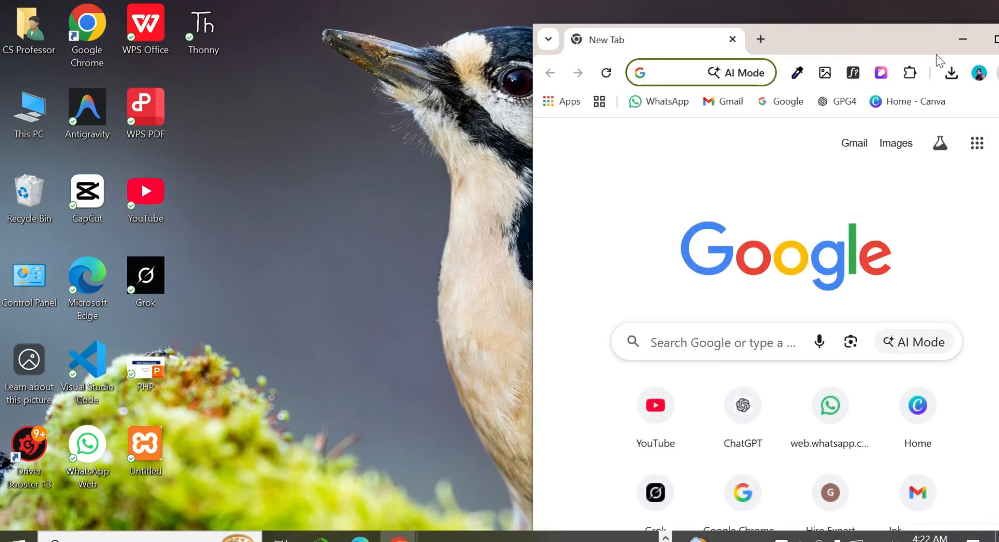
pyautogui.moveTo(873, 37); pyautogui.dragTo(759, 48)
pyautogui.click(883, 50)
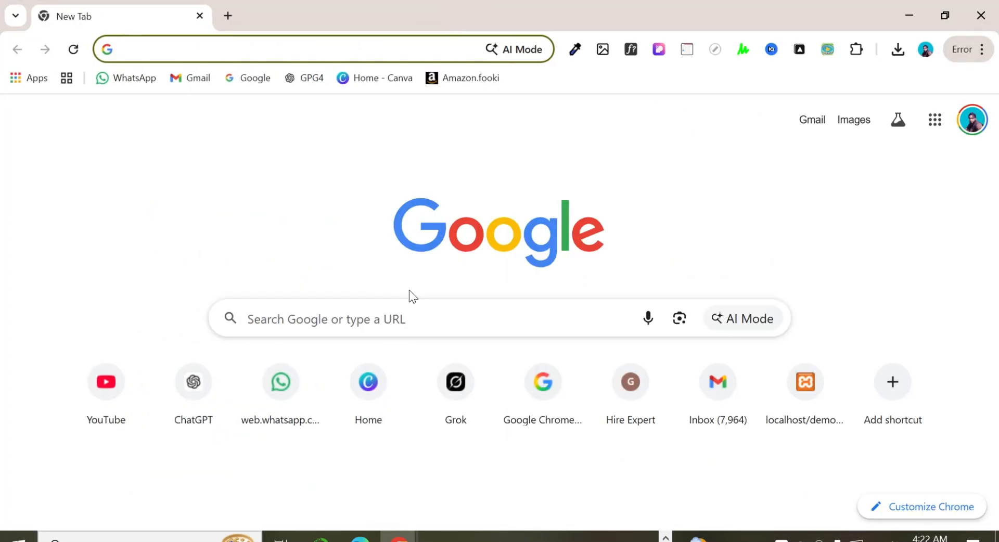
# Step: Search Google for google colab and open the Welcome To Colab result
pyautogui.click(397, 311)
pyautogui.write('Goog')
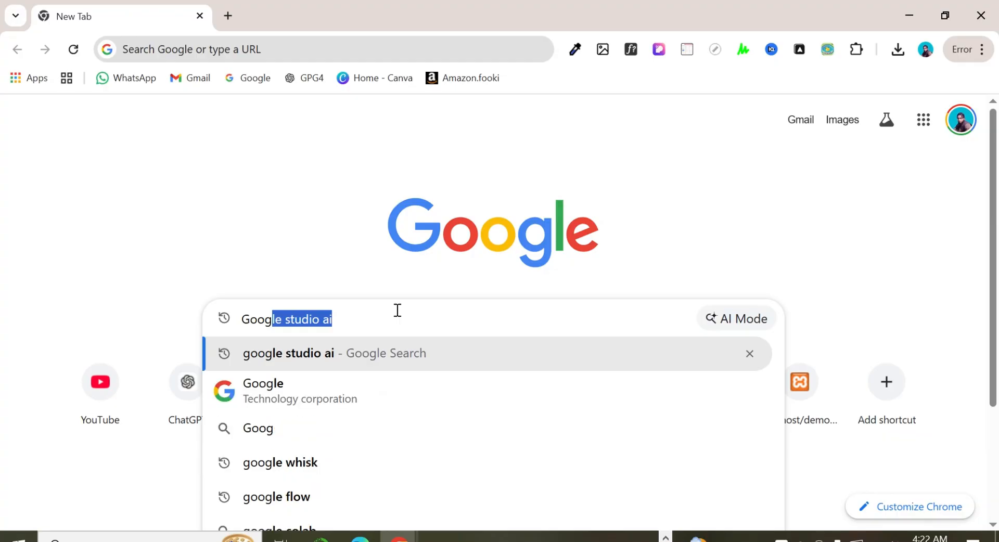
pyautogui.write('le co')
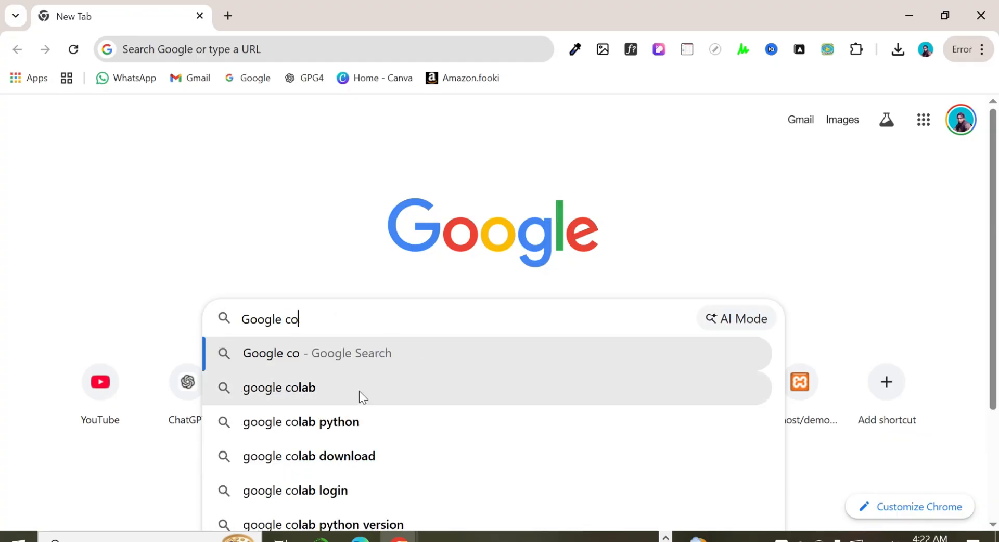
pyautogui.click(314, 395)
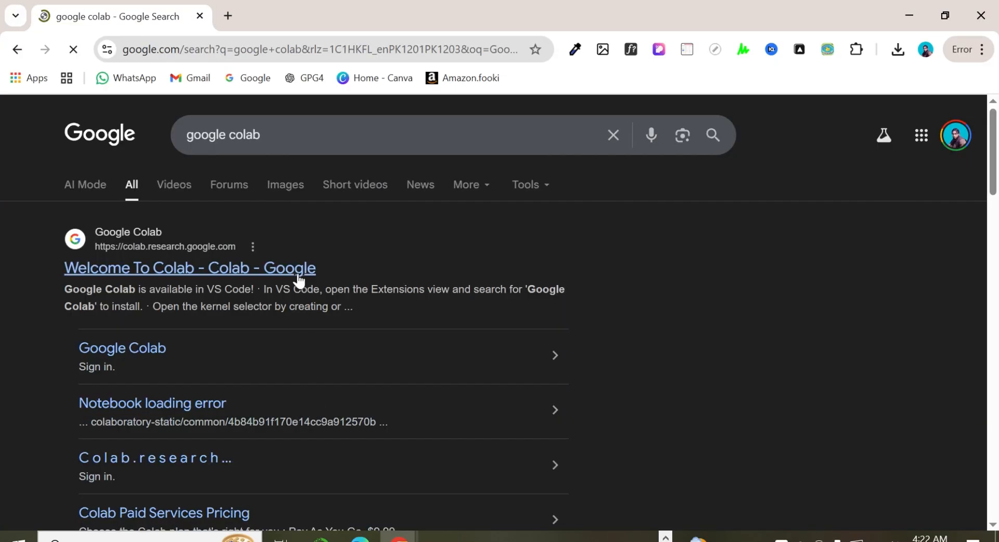
pyautogui.click(299, 273)
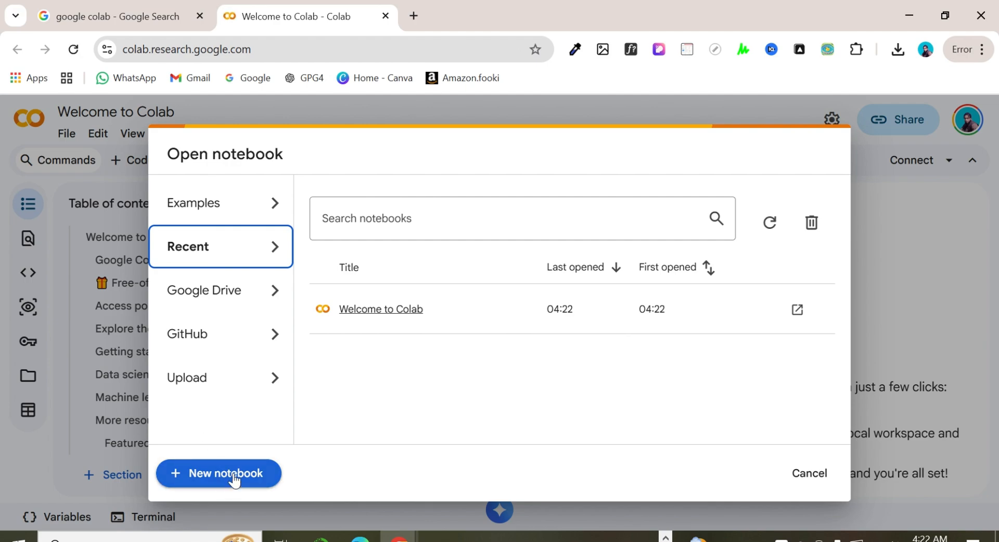
# Step: Create a new Colab notebook and allow notifications from colab.research.google.com
pyautogui.click(234, 473)
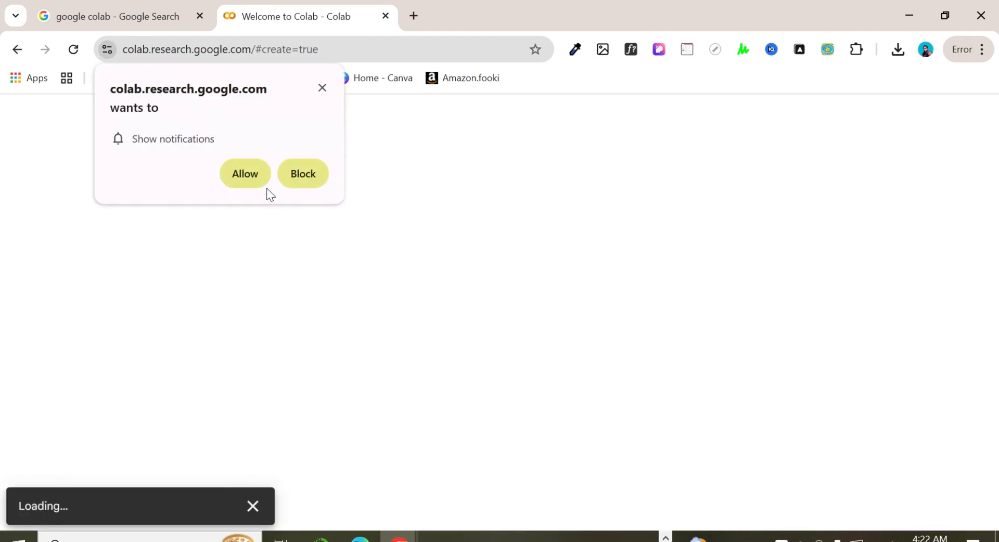
pyautogui.click(246, 175)
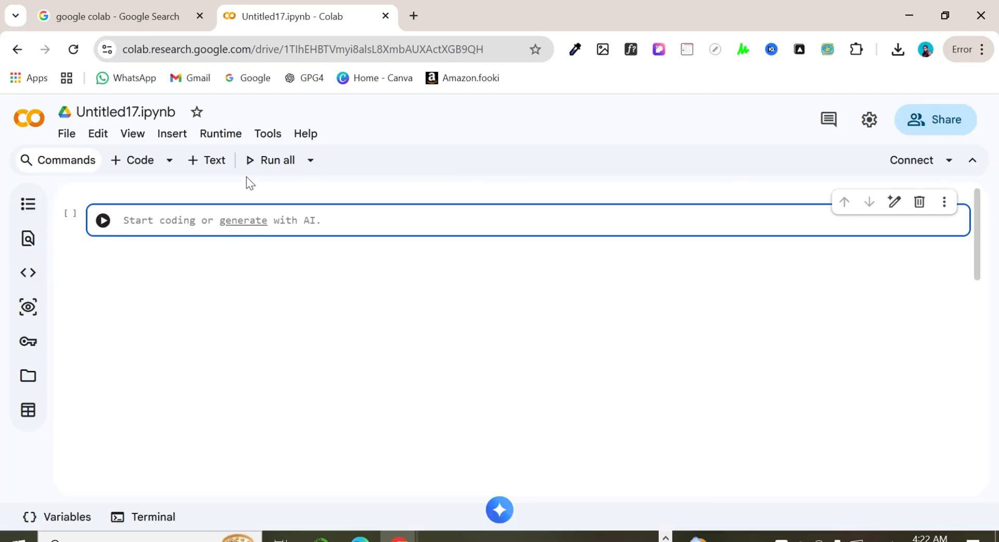
# Step: Add a code cell containing print("welcome") below the empty first cell and run it
pyautogui.click(140, 163)
pyautogui.write('print')
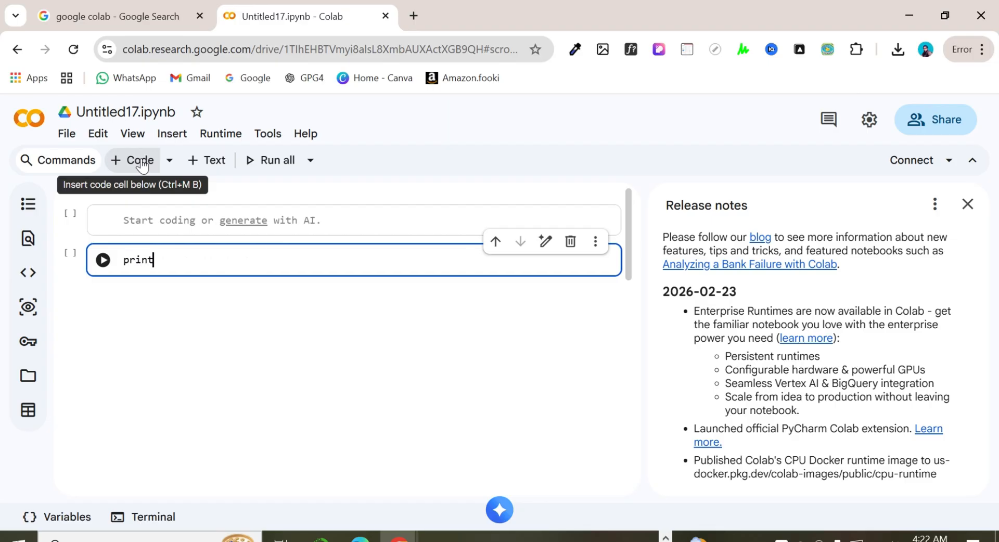
pyautogui.write('(')
pyautogui.write('"welcom')
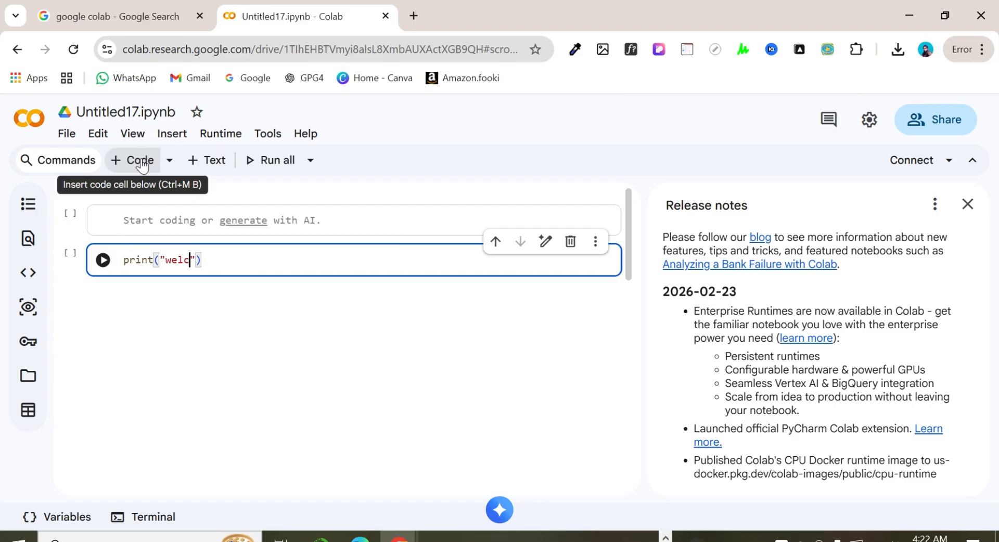
pyautogui.write('e')
pyautogui.click(101, 260)
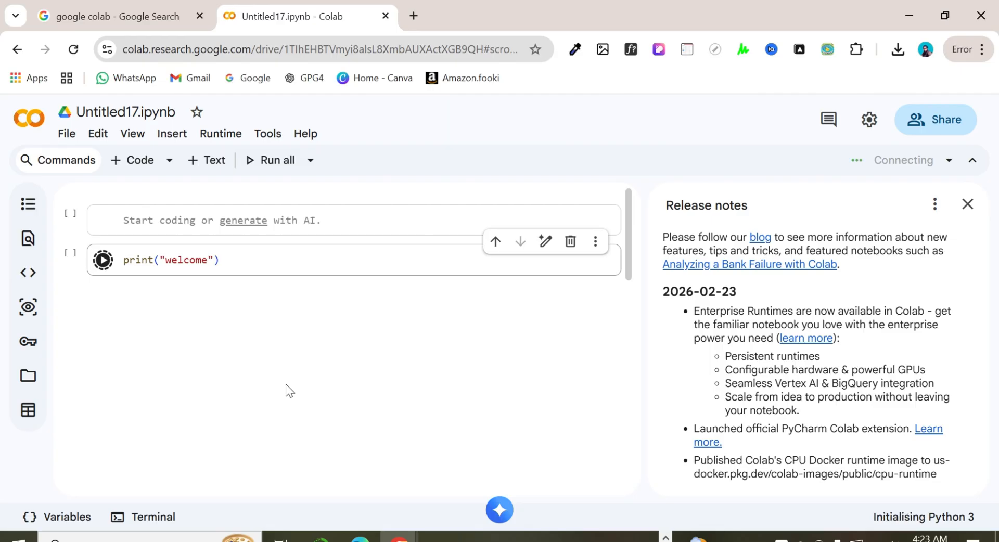
# Step: Add another code cell containing print("python") and run it
pyautogui.click(139, 166)
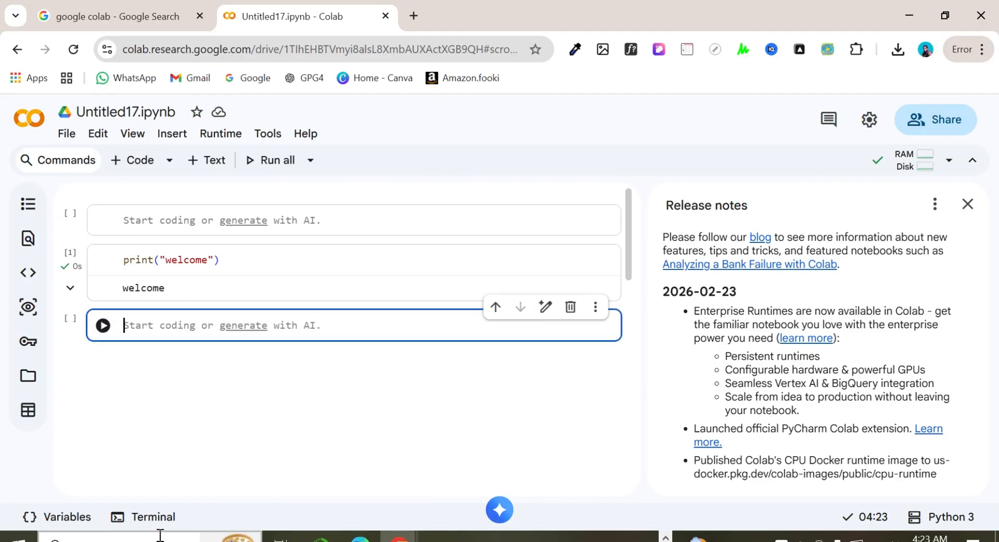
pyautogui.write('print(')
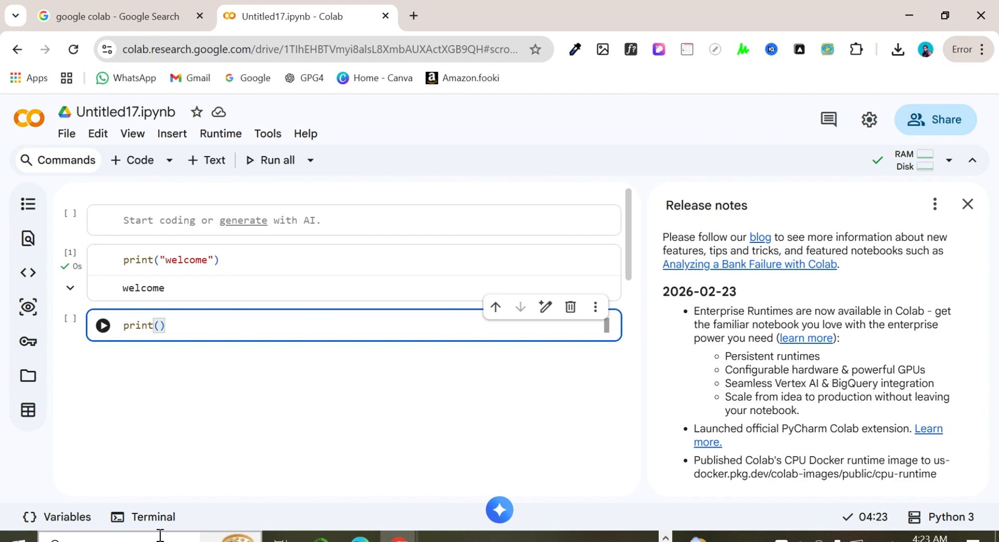
pyautogui.write('"')
pyautogui.write('python')
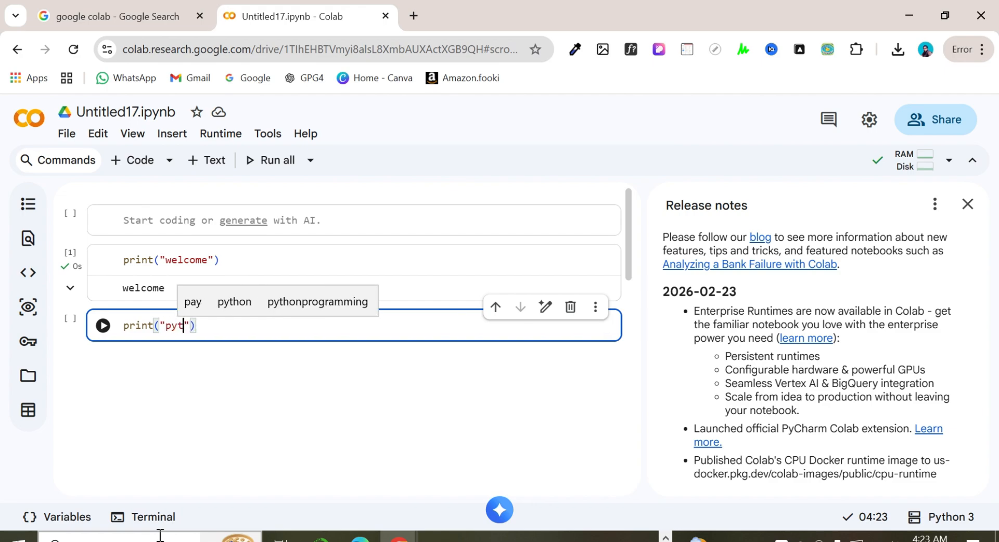
pyautogui.click(102, 325)
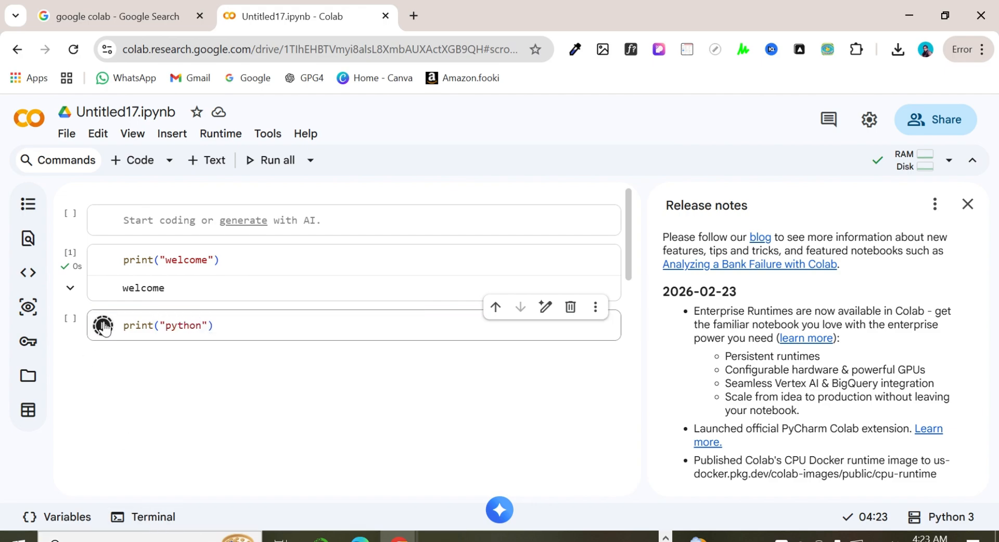
# Step: Add a third print cell with print("online python editor") below the others and run it
pyautogui.click(133, 160)
pyautogui.write('print(')
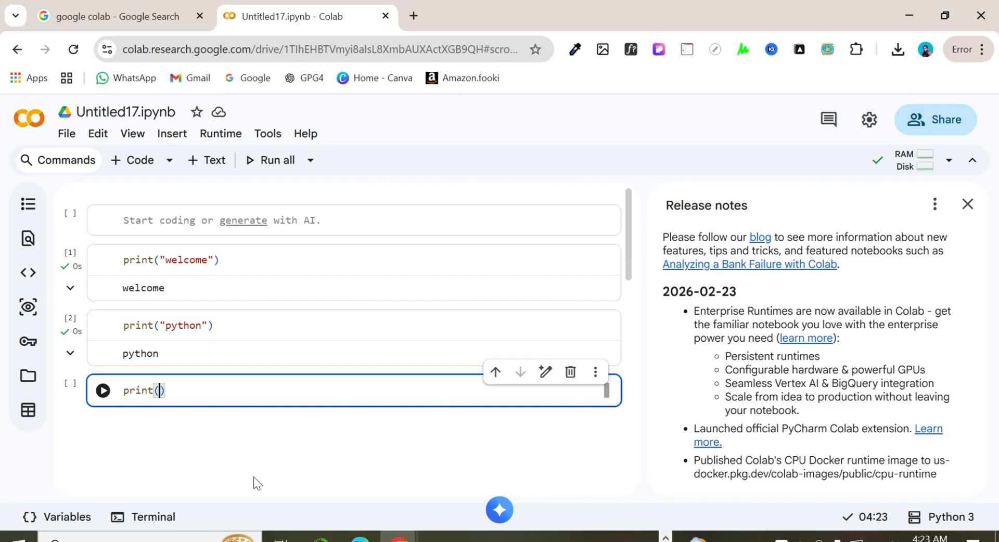
pyautogui.write('"')
pyautogui.write('online pytho')
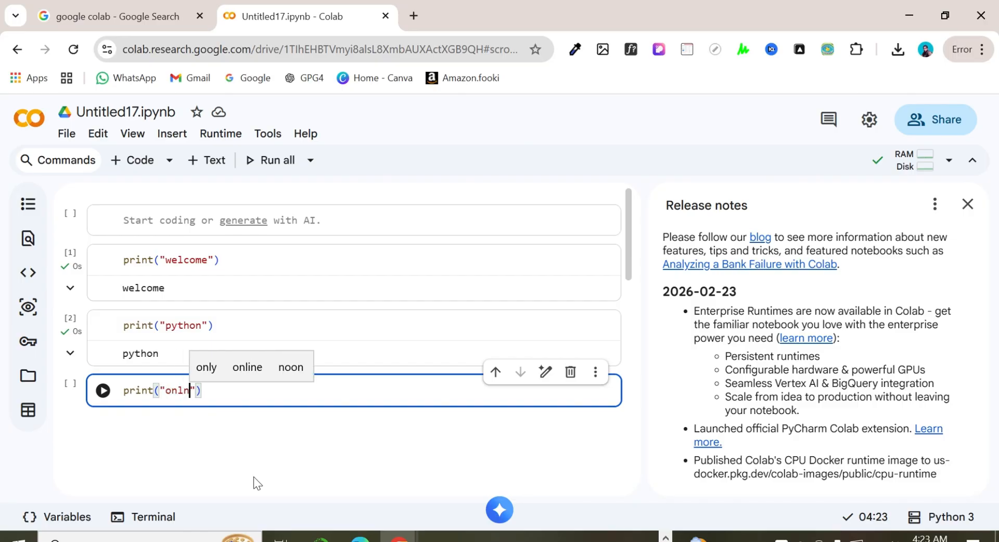
pyautogui.write('n editor')
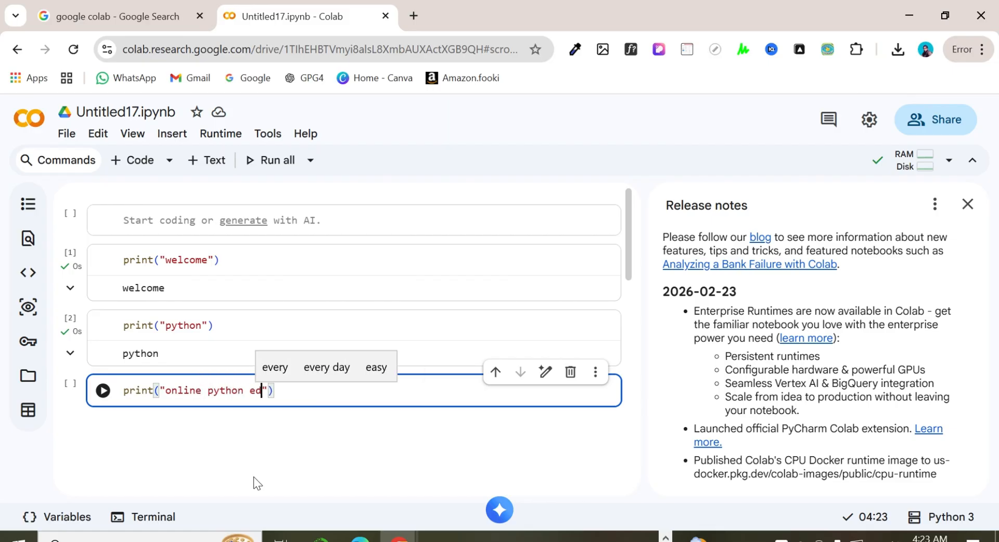
pyautogui.click(103, 391)
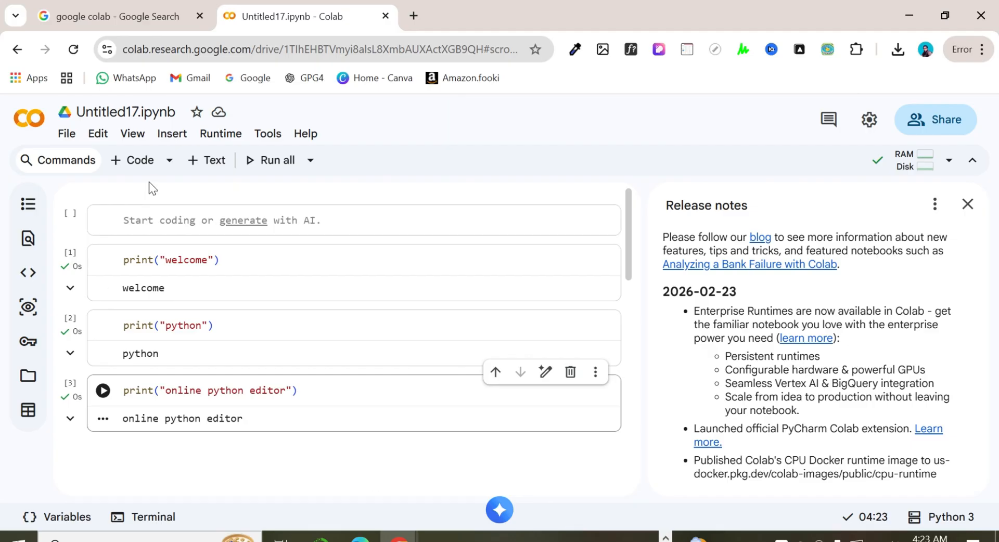
# Step: Rename the notebook to fist.ipynb
pyautogui.click(138, 112)
pyautogui.moveTo(138, 112); pyautogui.dragTo(76, 117)
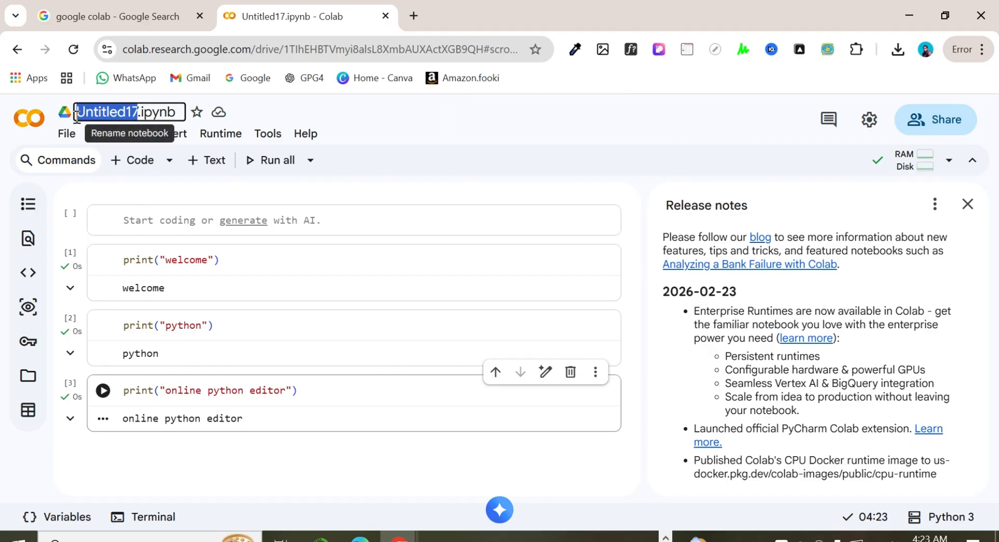
pyautogui.write('fist')
pyautogui.press('Return')
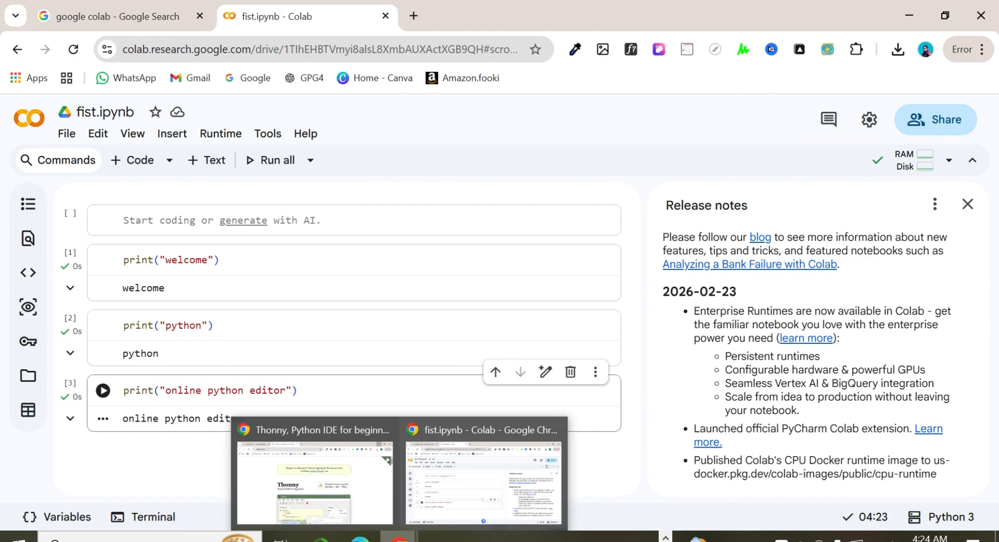
pyautogui.moveTo(399, 536)
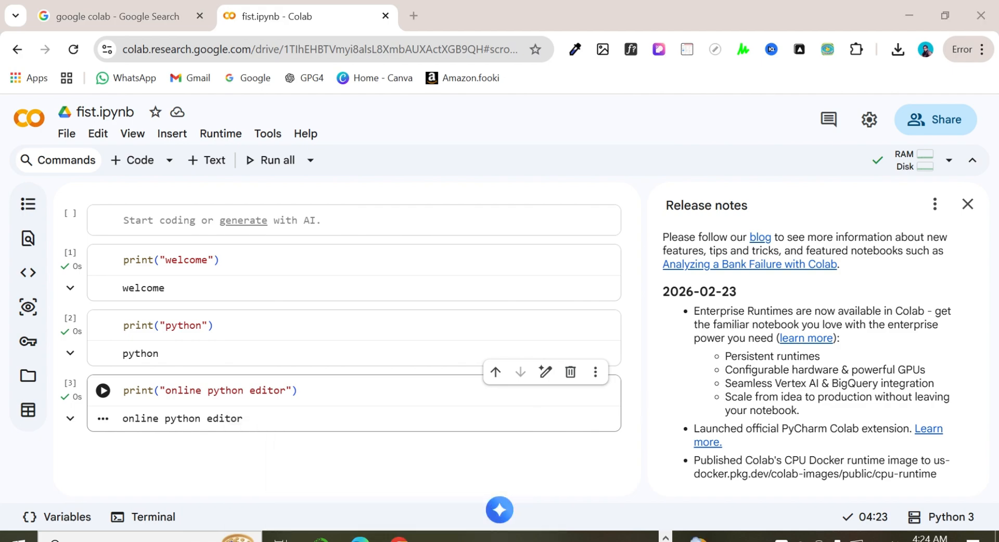
pyautogui.click(666, 538)
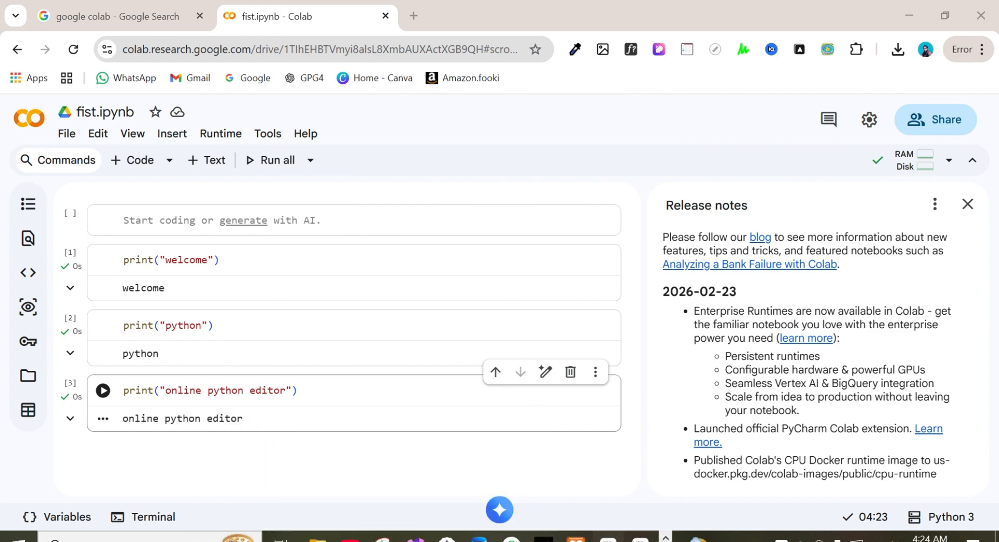
pyautogui.click(608, 538)
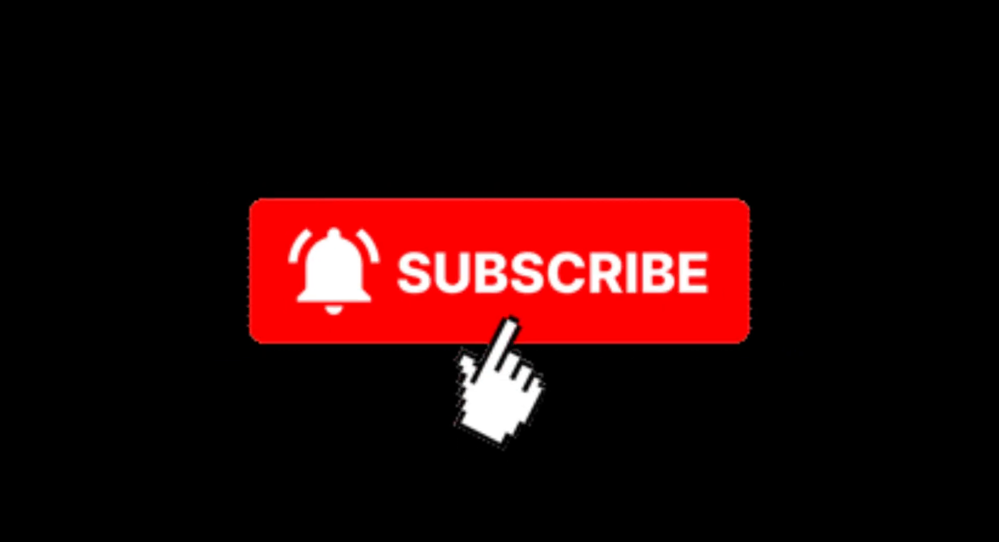